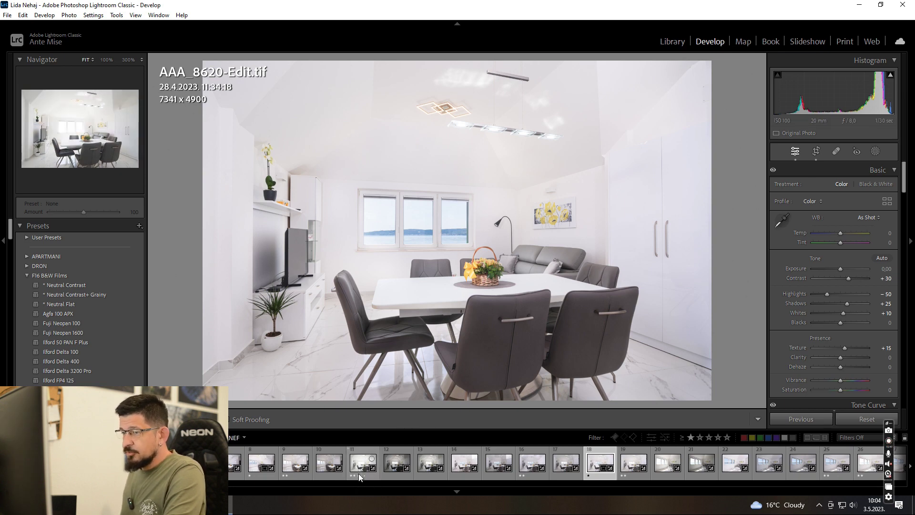
- Review the AAA_8620.NEF and AAA_8625.NEF exposures, examining the left window pane and sea view of AAA_8625.NEF at 100%
left_click(359, 475)
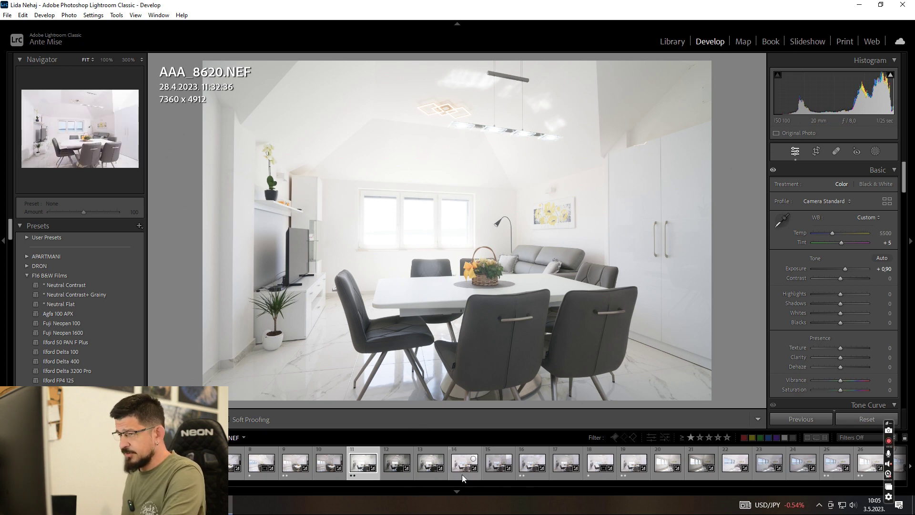
left_click(530, 474)
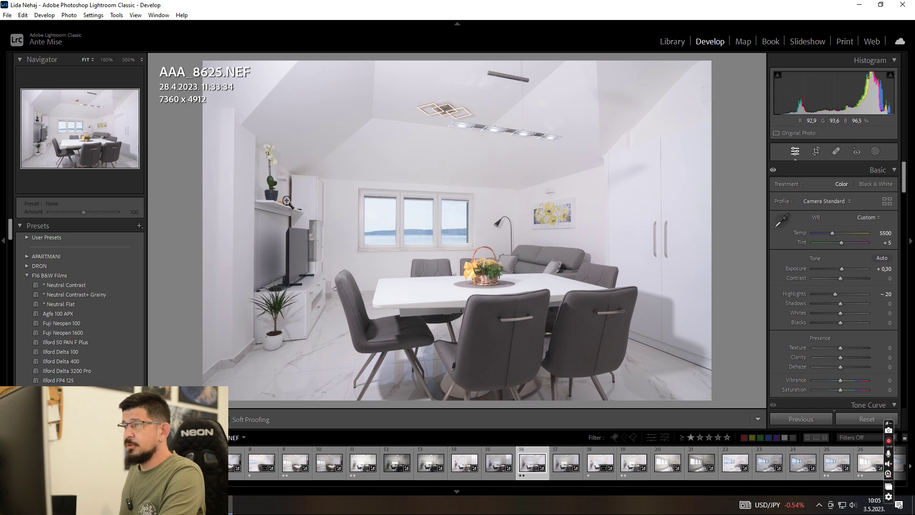
left_click(377, 251)
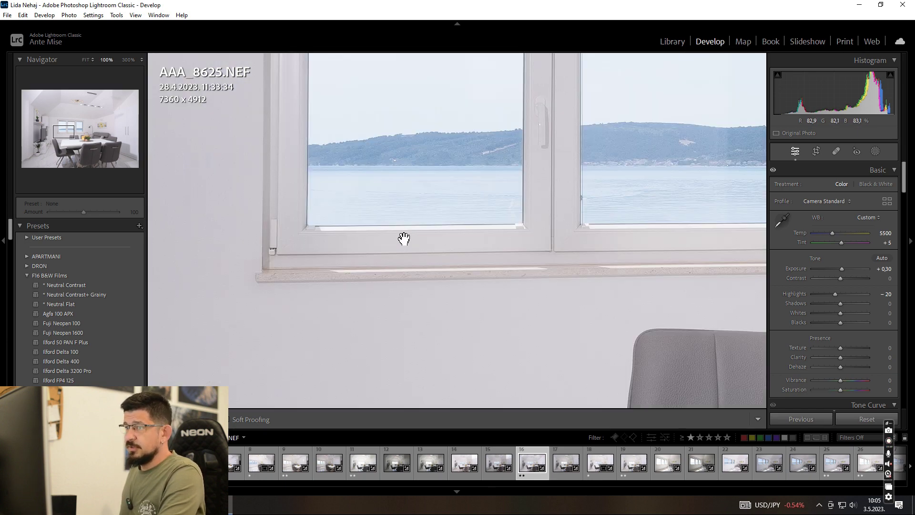
left_click_drag(408, 196, 409, 288)
left_click_drag(472, 143, 473, 226)
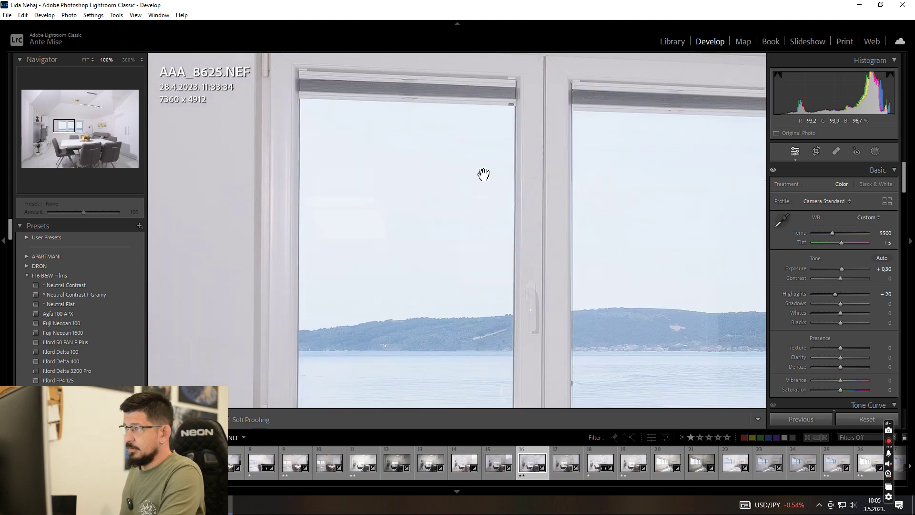
left_click_drag(483, 174, 453, 213)
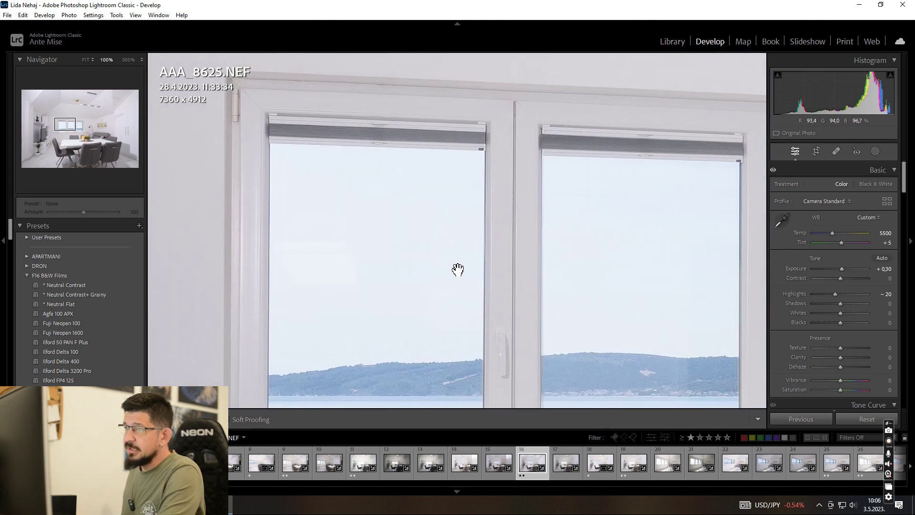
left_click_drag(411, 286, 527, 238)
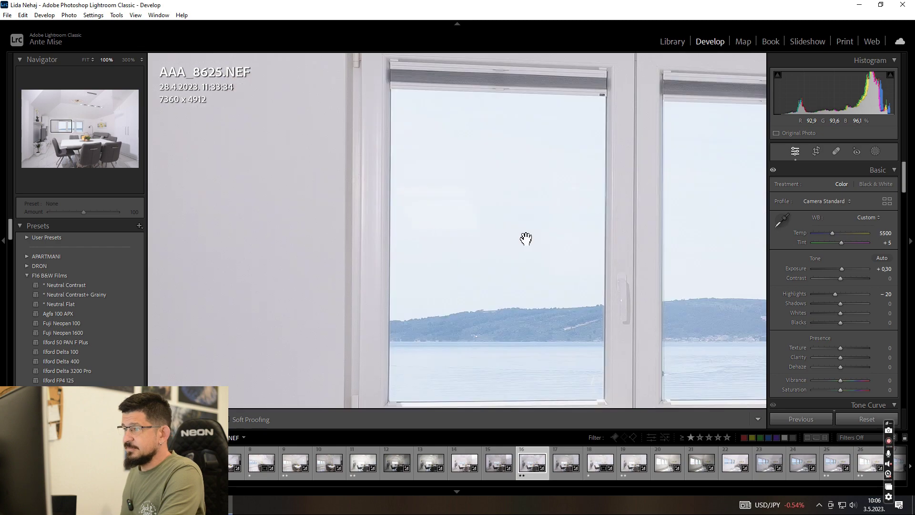
left_click(473, 273)
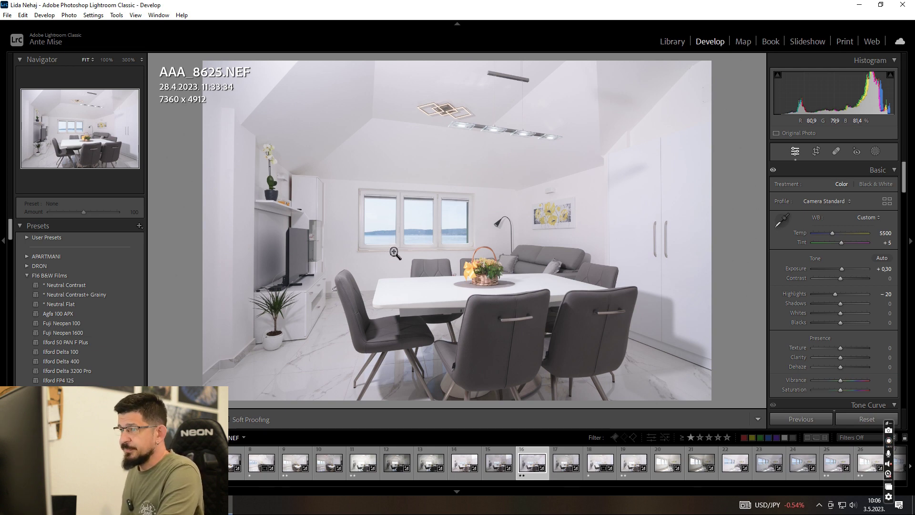
- Examine the frames, blinds and sea view across all three window panes of AAA_8625.NEF at 100%
left_click(415, 241)
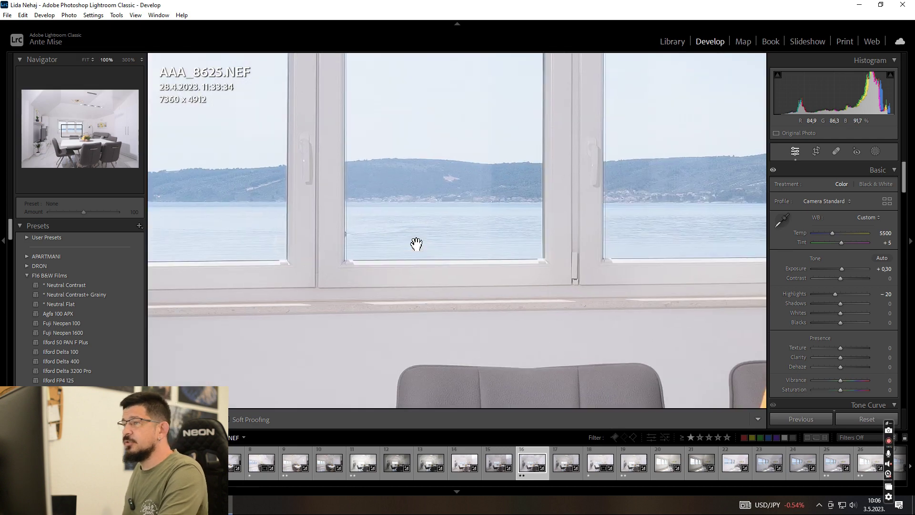
left_click_drag(546, 224, 552, 292)
left_click_drag(562, 199, 564, 256)
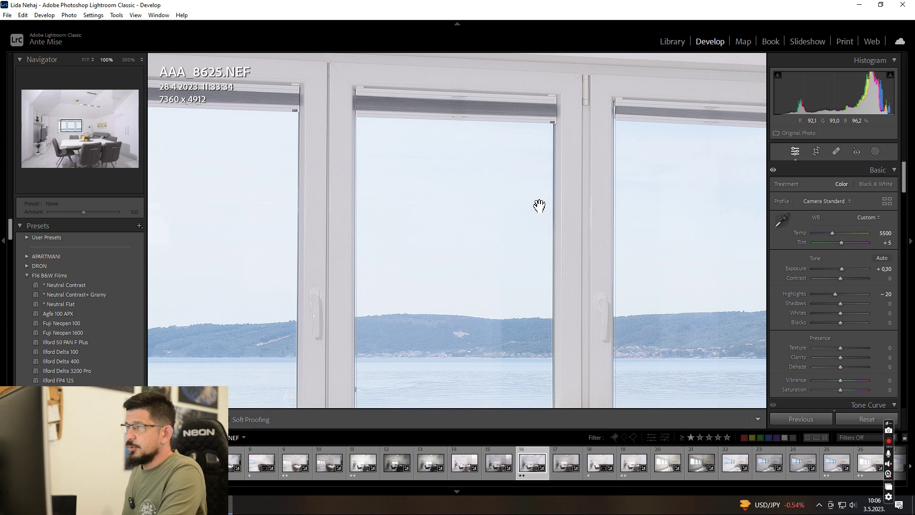
left_click_drag(539, 206, 548, 128)
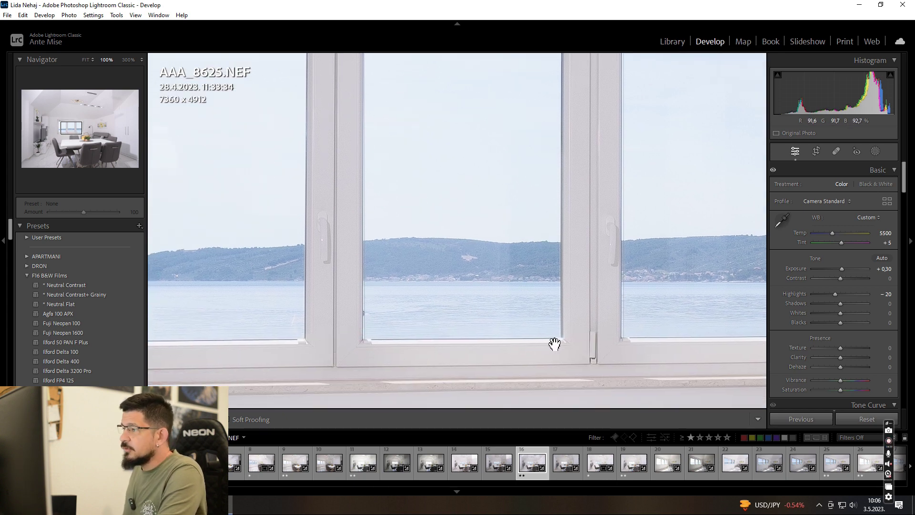
left_click_drag(305, 320, 419, 316)
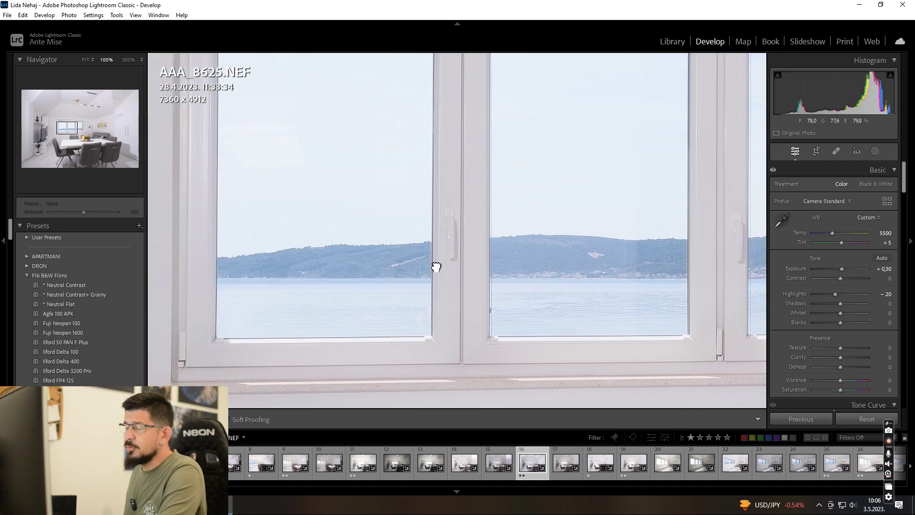
scroll(437, 260, "up", 3)
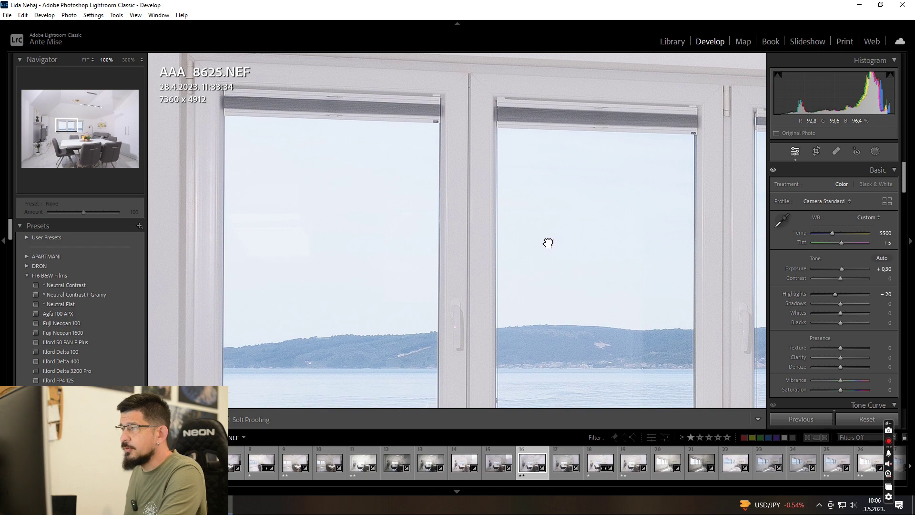
scroll(545, 241, "down", 2)
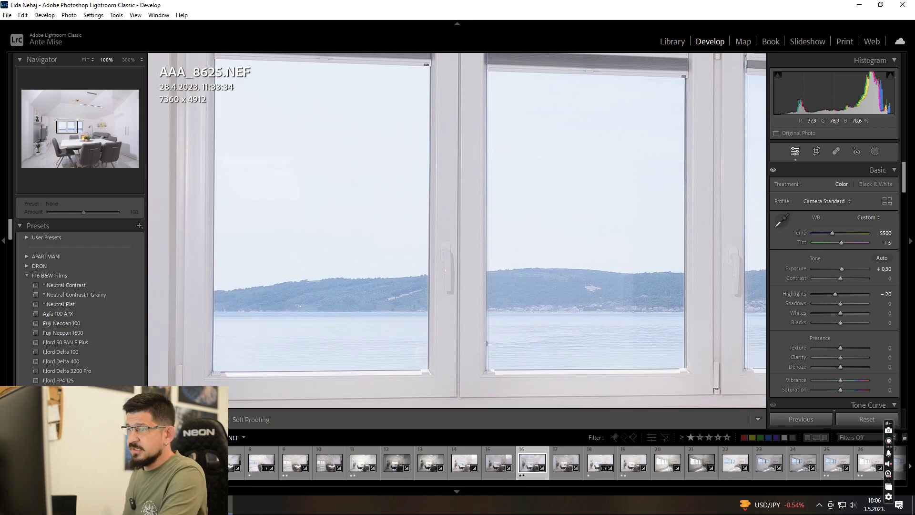
left_click_drag(276, 225, 272, 321)
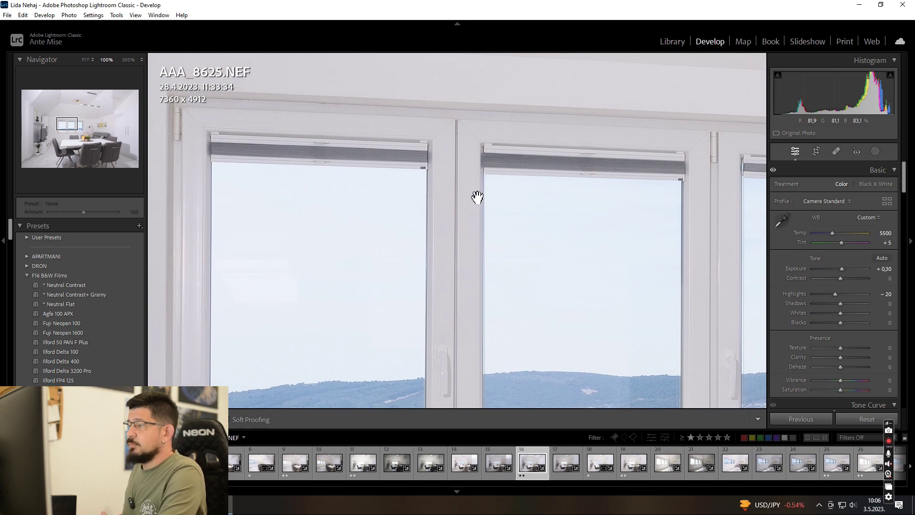
left_click_drag(672, 244, 493, 227)
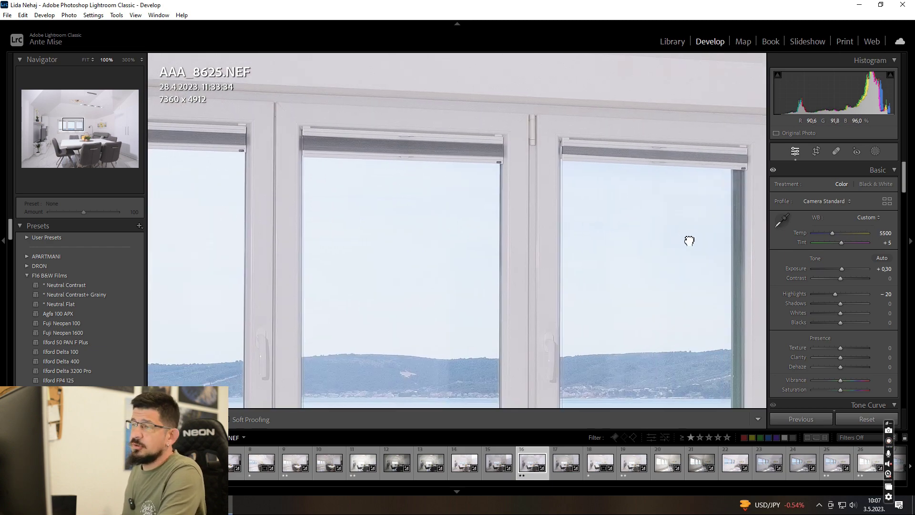
left_click_drag(689, 241, 656, 221)
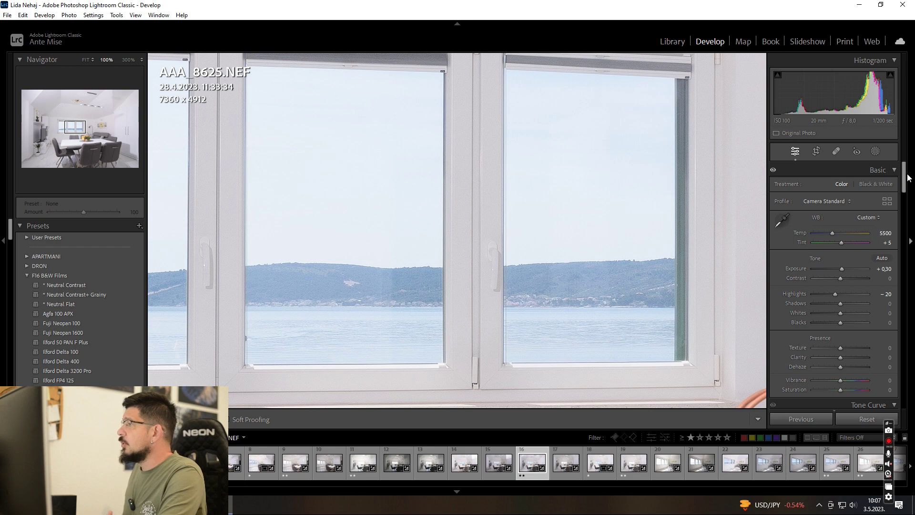
- Check the lens profile correction settings of AAA_8625.NEF, including chromatic aberration removal, and return to the full photo
left_click_drag(908, 178, 880, 332)
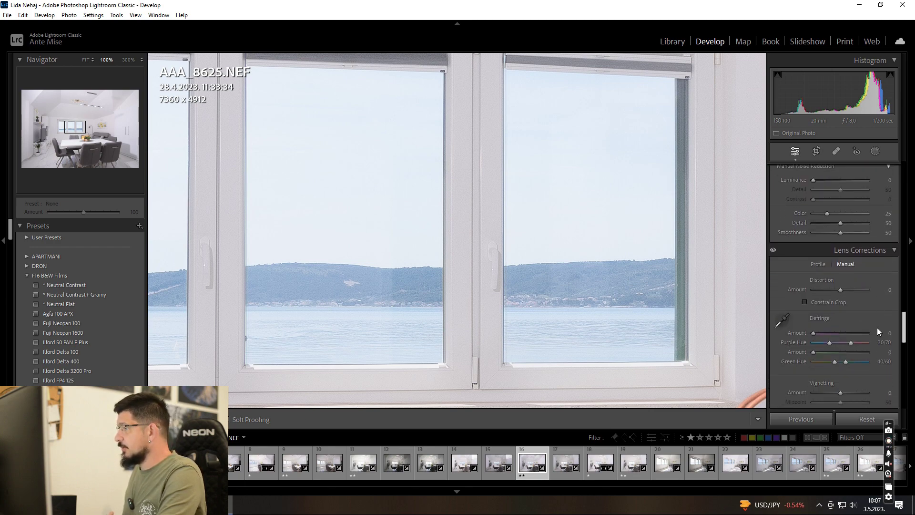
left_click(825, 262)
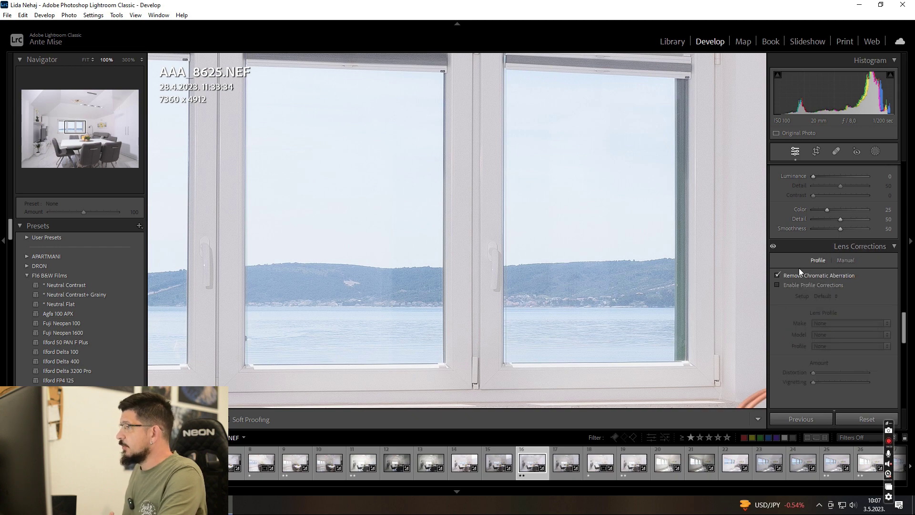
left_click(508, 237)
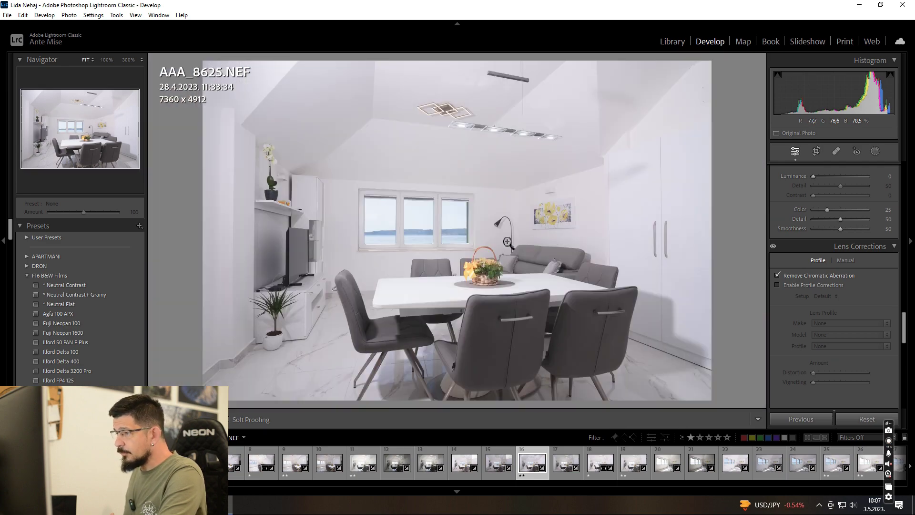
- Open the AAA_8620.NEF, AAA_8625.NEF and AAA_8627.NEF exposures together as layers in Photoshop
left_click(630, 477)
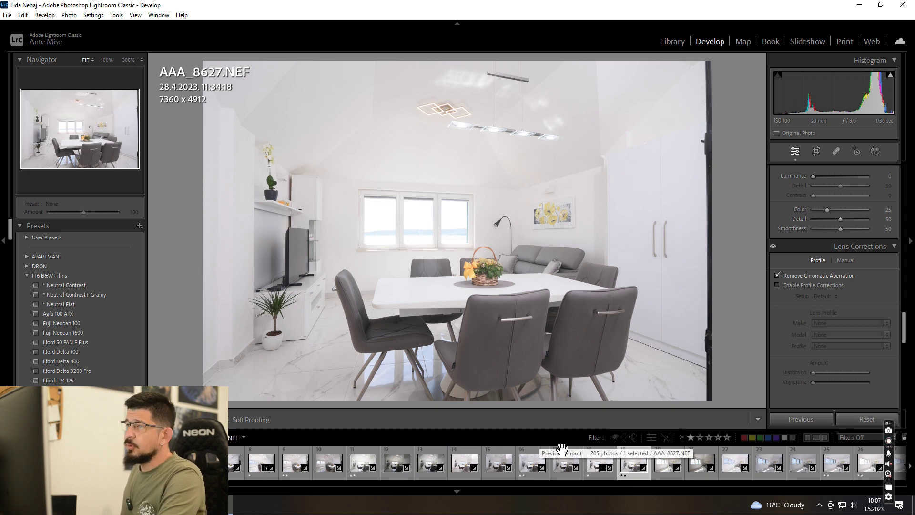
left_click(536, 474, "ctrl")
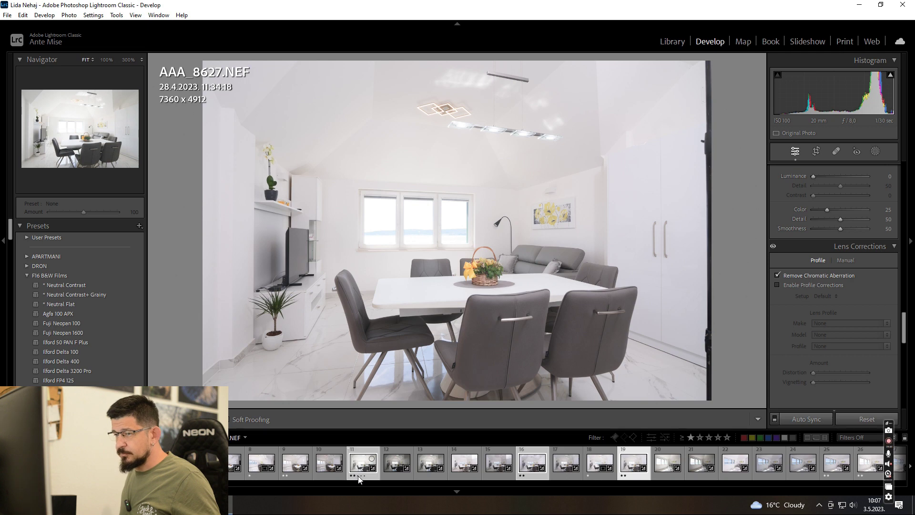
right_click(362, 458)
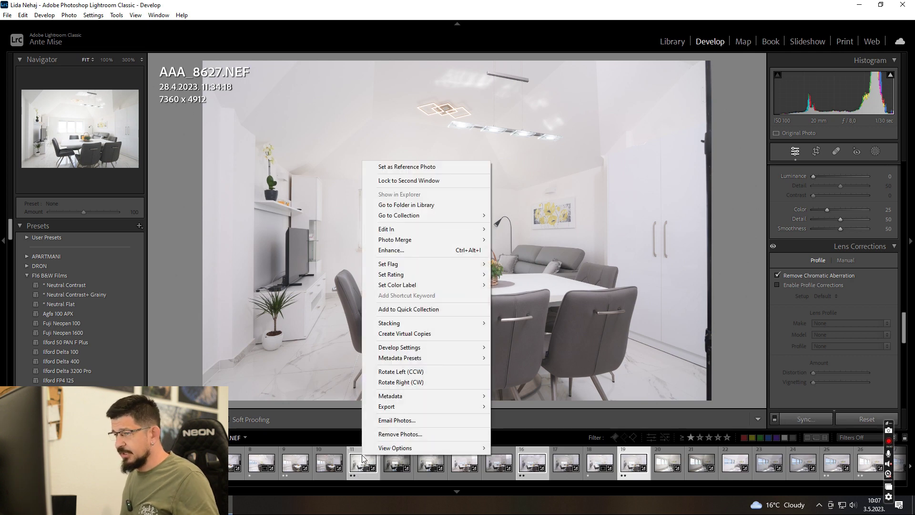
mouse_move(453, 232)
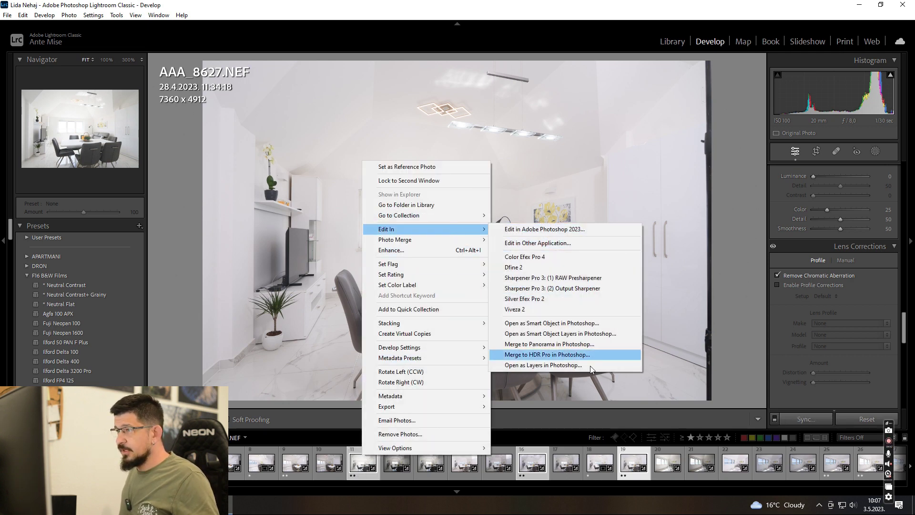
left_click(575, 367)
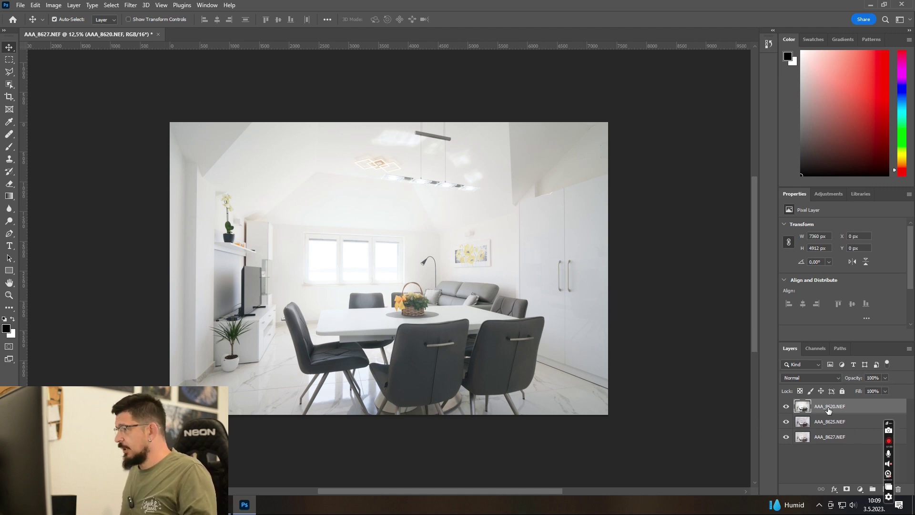
- Rename the AAA_8620.NEF layer as "ambient"
double_click(829, 407)
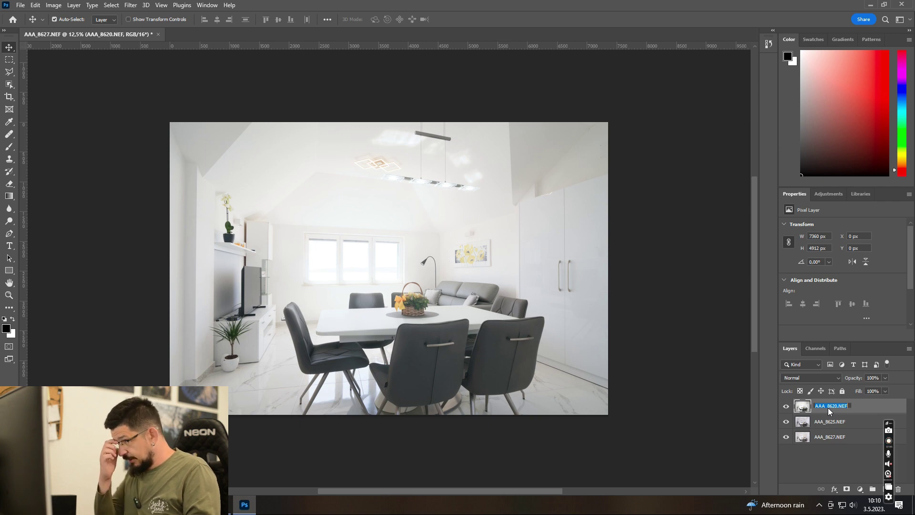
type("ambient")
key("Return")
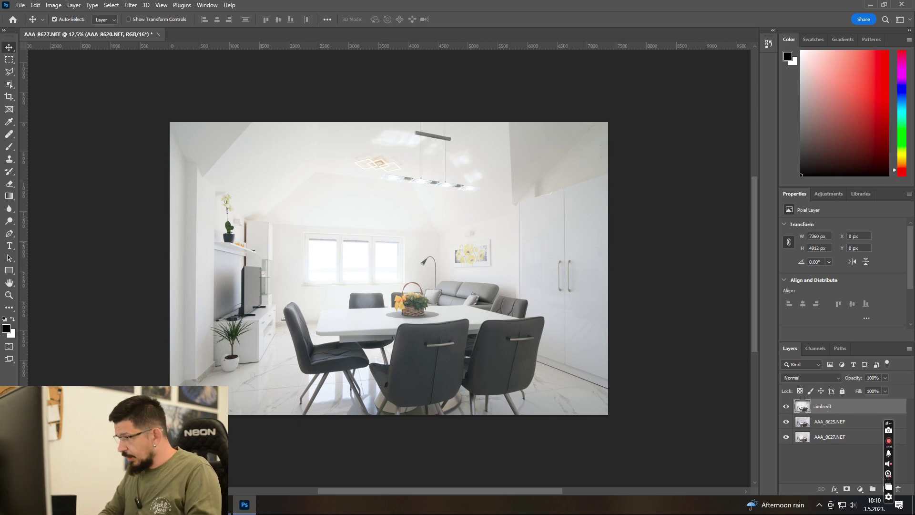
- Move the AAA_8625.NEF layer above the ambient layer and rename it "blic lijevo"
left_click_drag(820, 424, 837, 407)
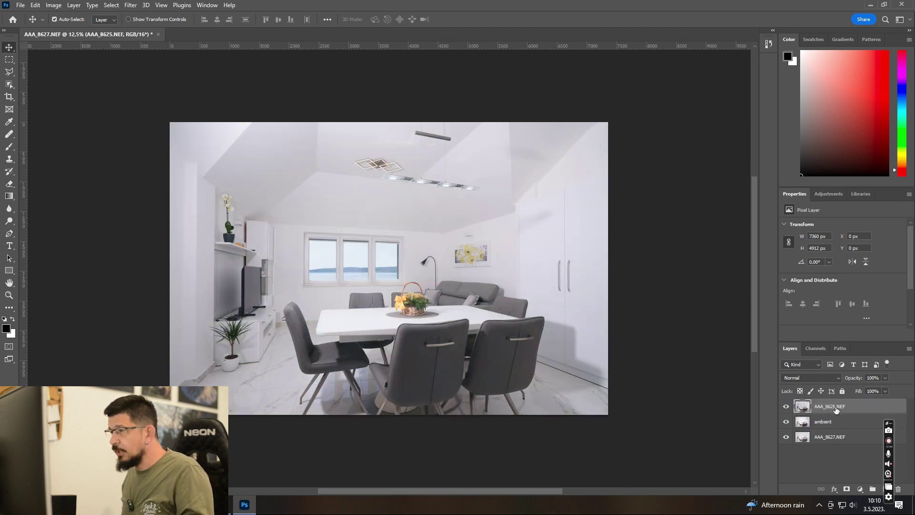
double_click(835, 407)
type("blic l")
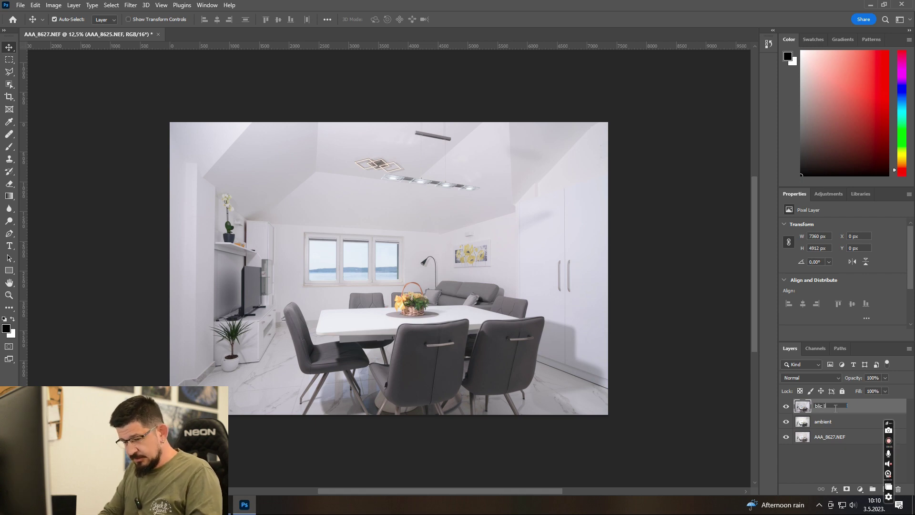
type("ievo")
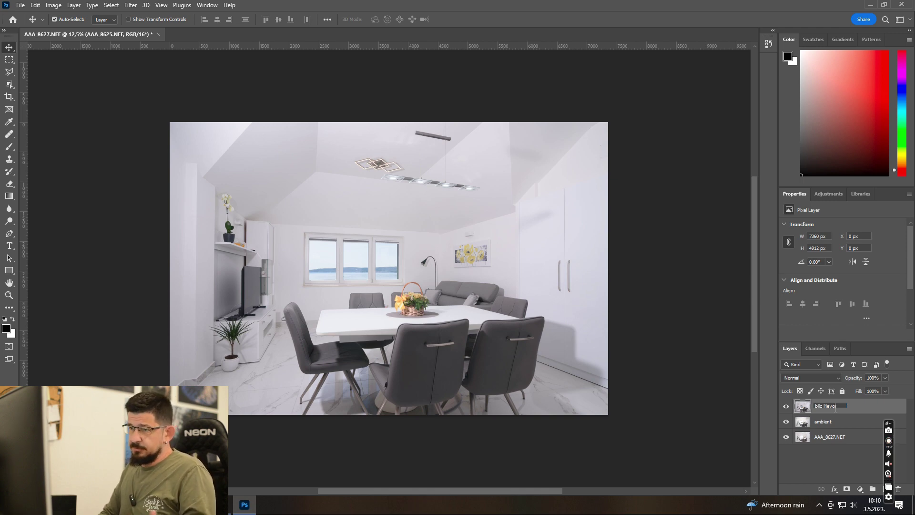
key("Return")
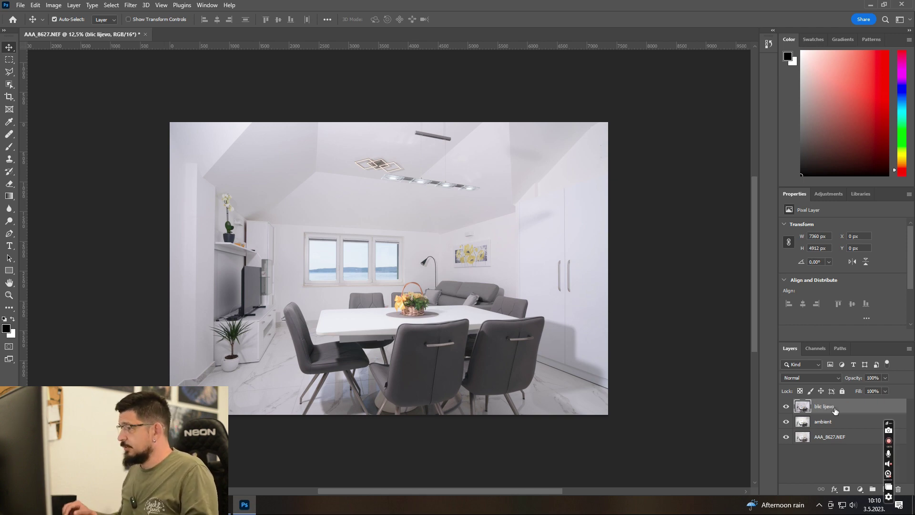
- Move the AAA_8627.NEF layer to the top of the stack and rename it "ambient + blic"
left_click_drag(830, 437, 838, 409)
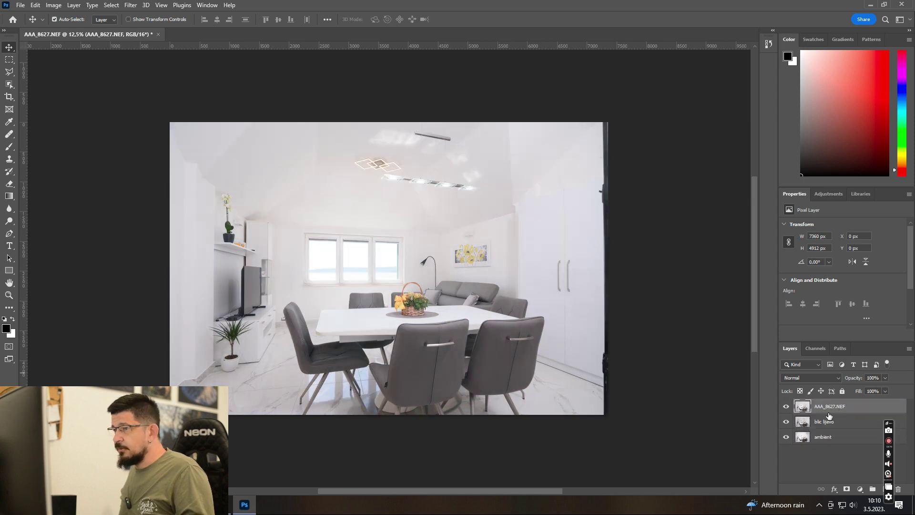
double_click(830, 405)
type("ambient +")
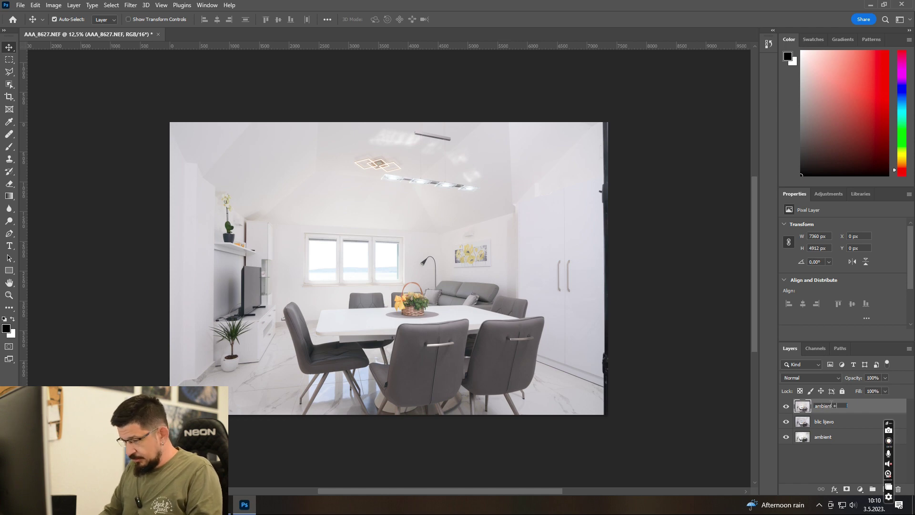
type(" blic")
key("Return")
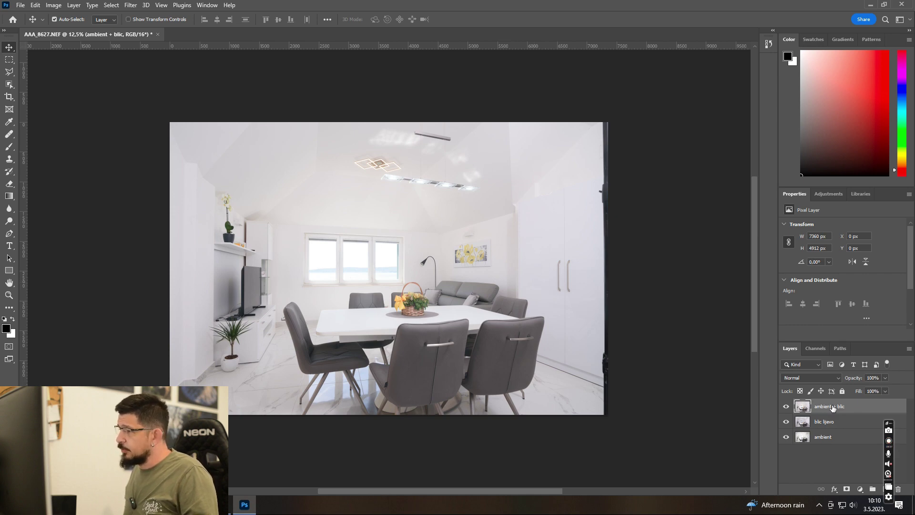
- Reorder the layers with ambient on top, blic lijevo in the middle and ambient + blic at the bottom
left_click_drag(832, 408, 831, 445)
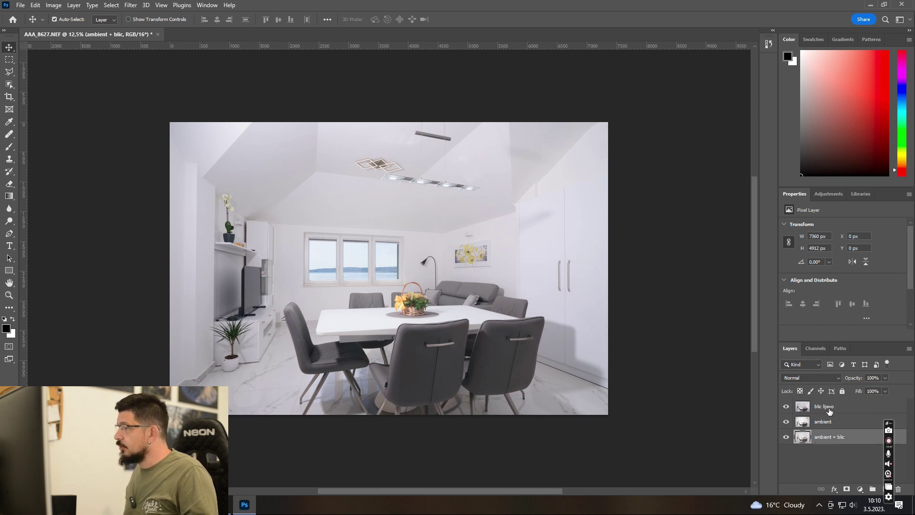
left_click(829, 412)
left_click_drag(829, 425, 836, 406)
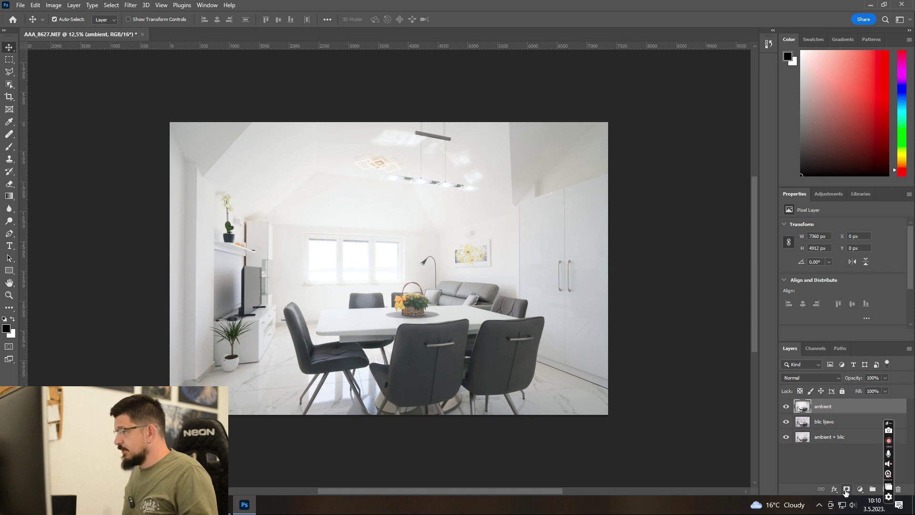
- Add a layer mask filled with black to the ambient layer and set its blend mode to Luminosity
left_click(845, 491)
key("ctrl+i")
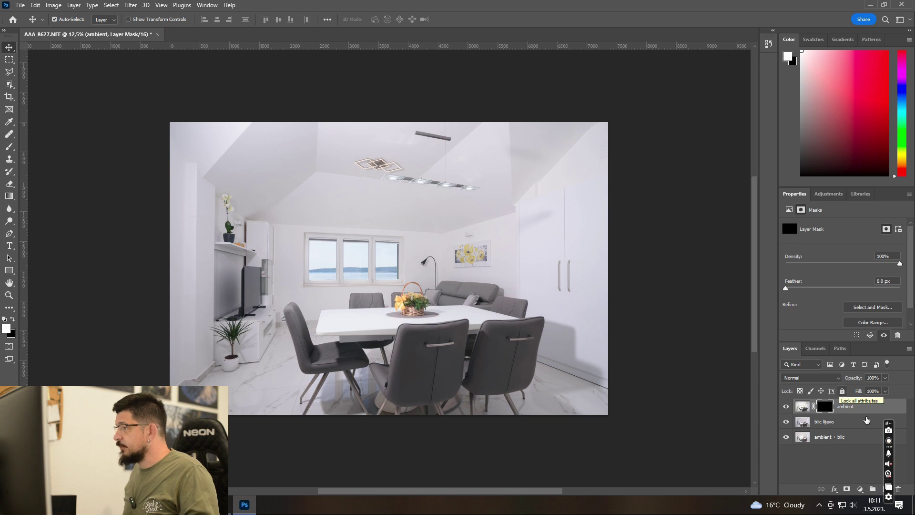
left_click(826, 378)
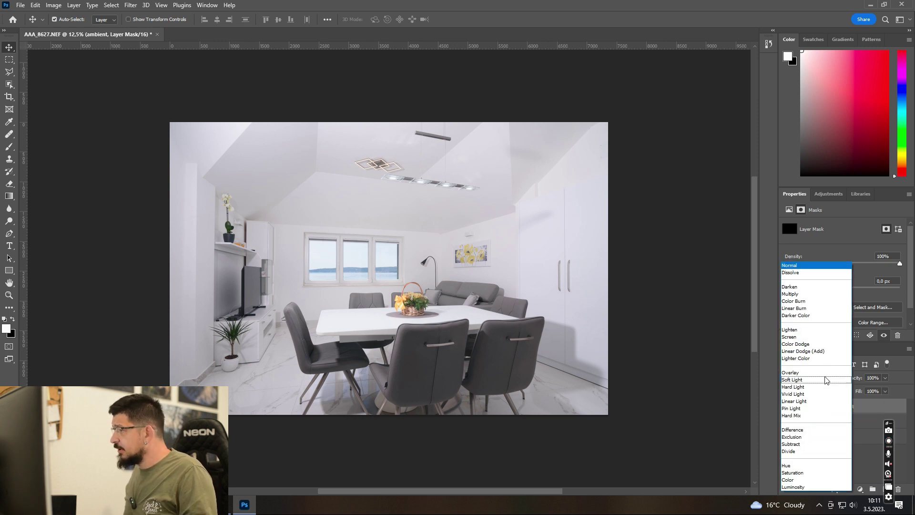
left_click(801, 487)
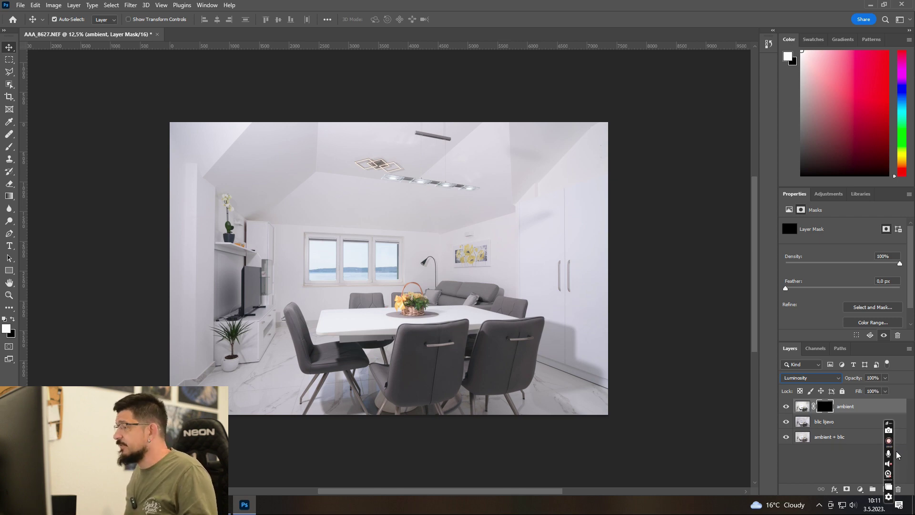
- Add a layer mask filled with black to the blic lijevo layer and set its blend mode to Darken
left_click(833, 424)
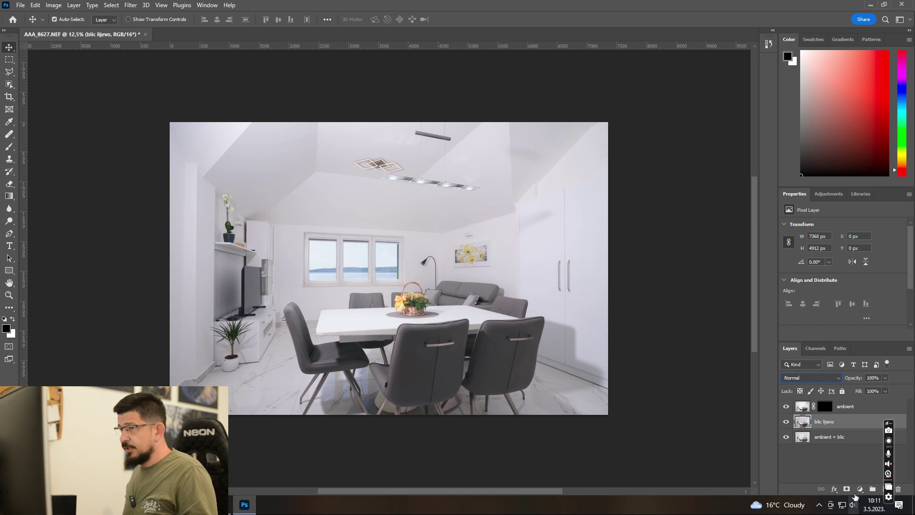
left_click(847, 489)
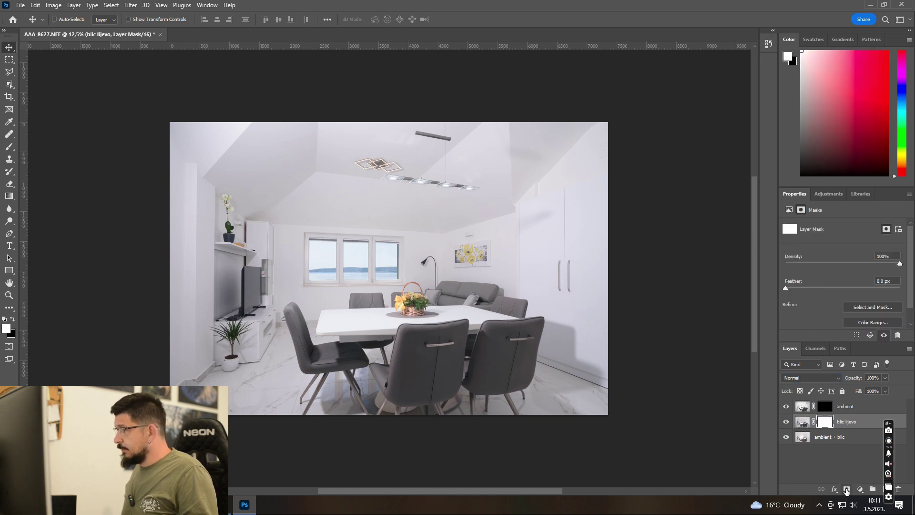
key("ctrl+i")
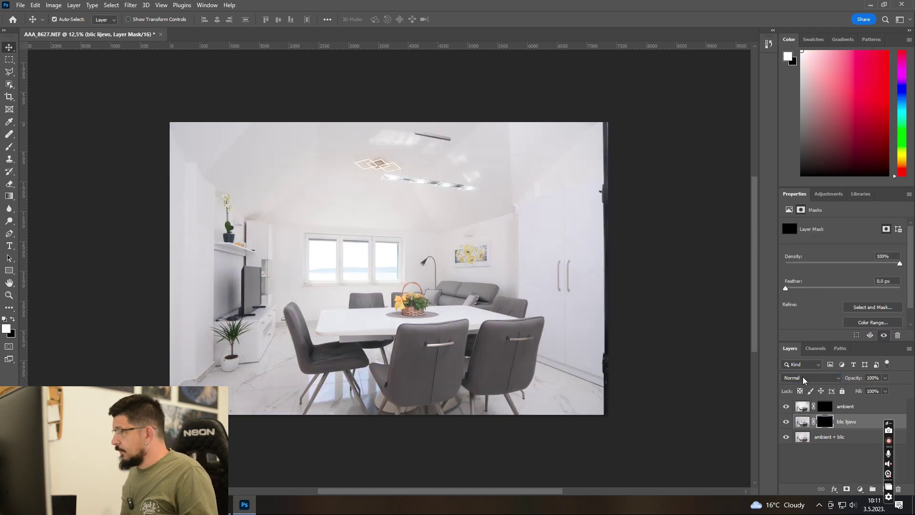
left_click(804, 379)
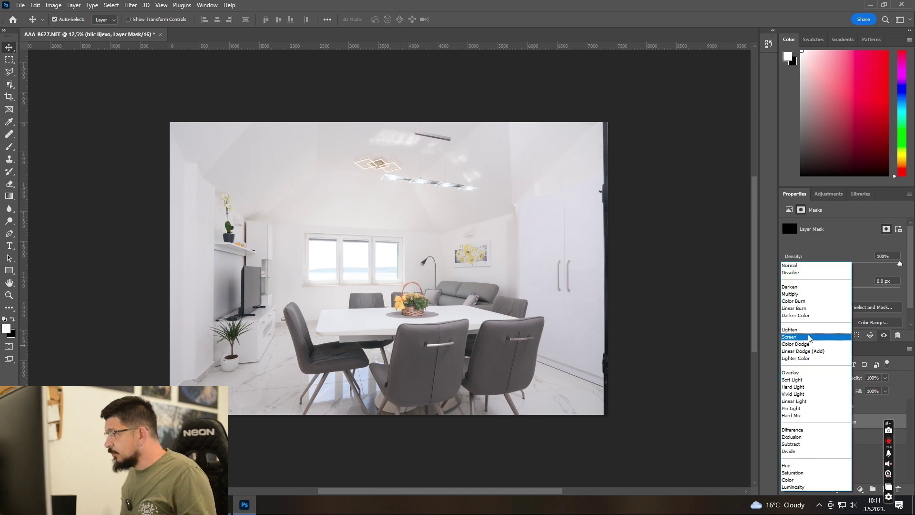
left_click(804, 287)
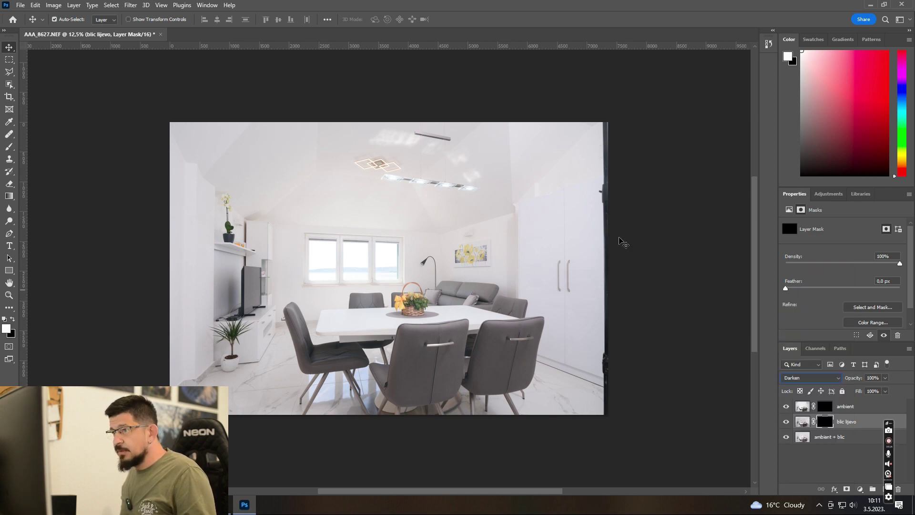
- Set up a soft Brush with a size of 1102 px, 0% hardness and 10% opacity
left_click(9, 148)
left_click(31, 147)
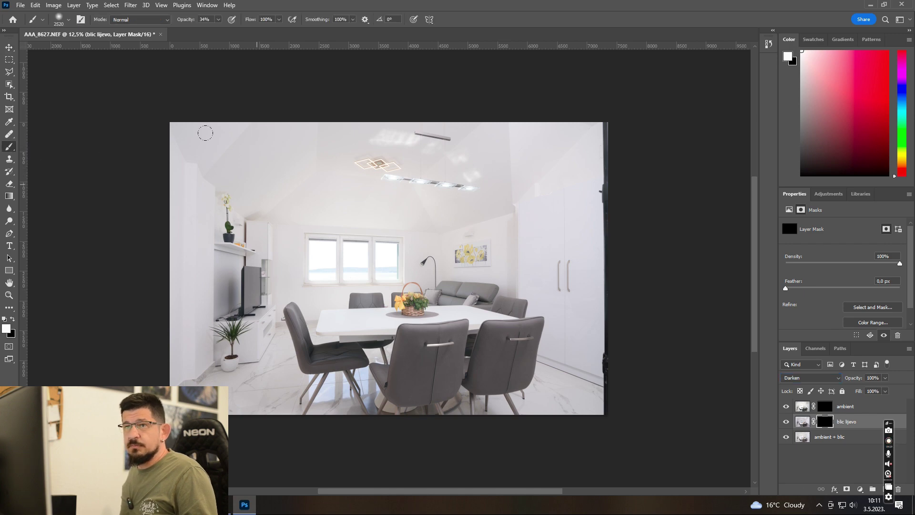
left_click(68, 21)
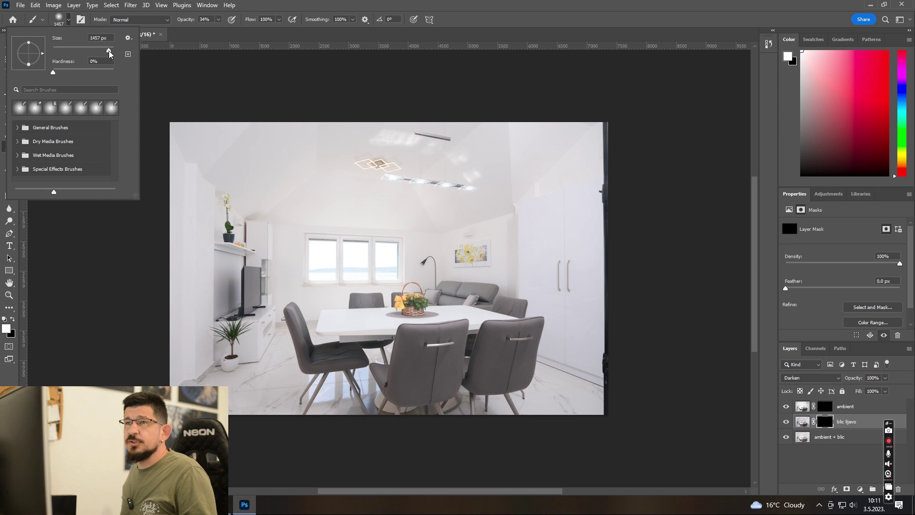
left_click_drag(110, 54, 108, 53)
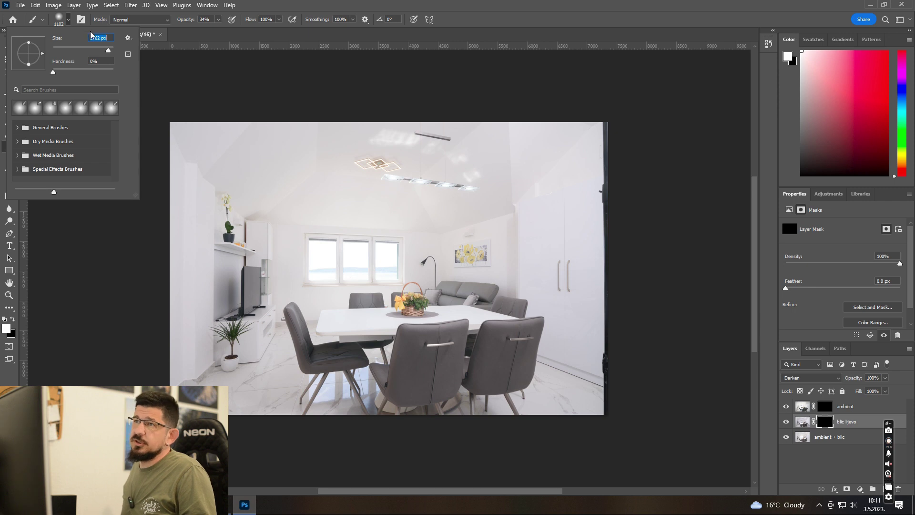
left_click(213, 20)
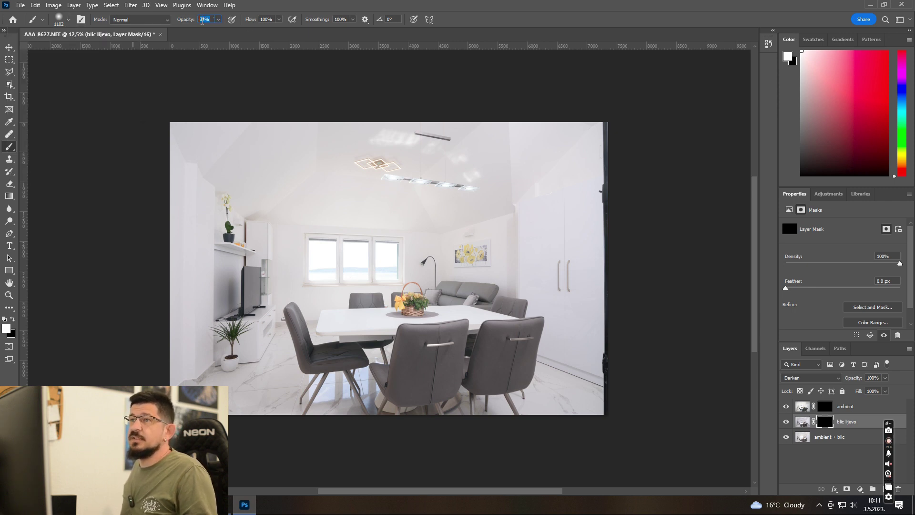
type("10")
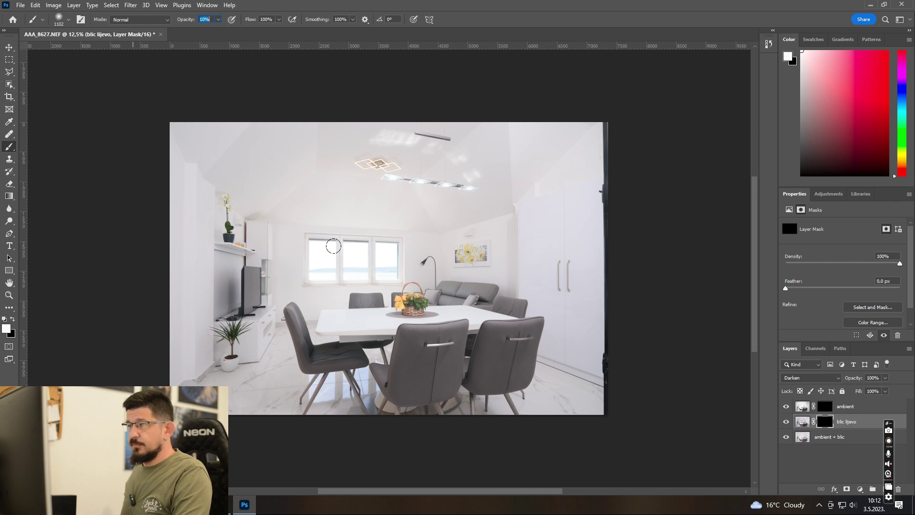
- Paint white over the windows on the blic lijevo mask to bring in the sea view, and compare with the layer hidden
key("ctrl+plus")
key("ctrl+plus")
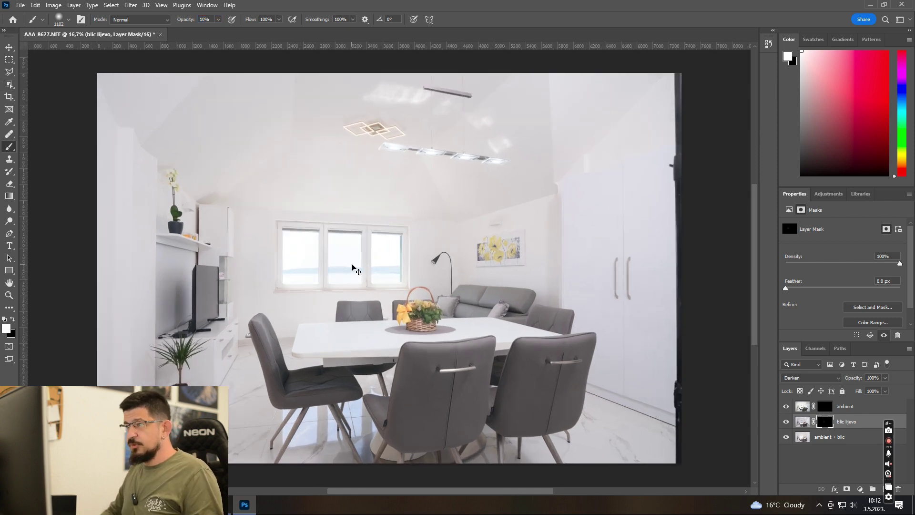
key("ctrl+plus")
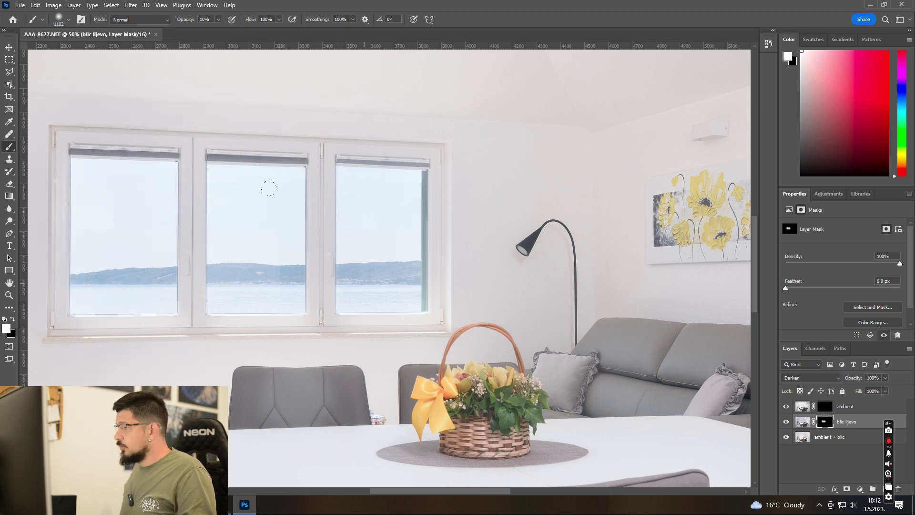
key("ctrl+minus")
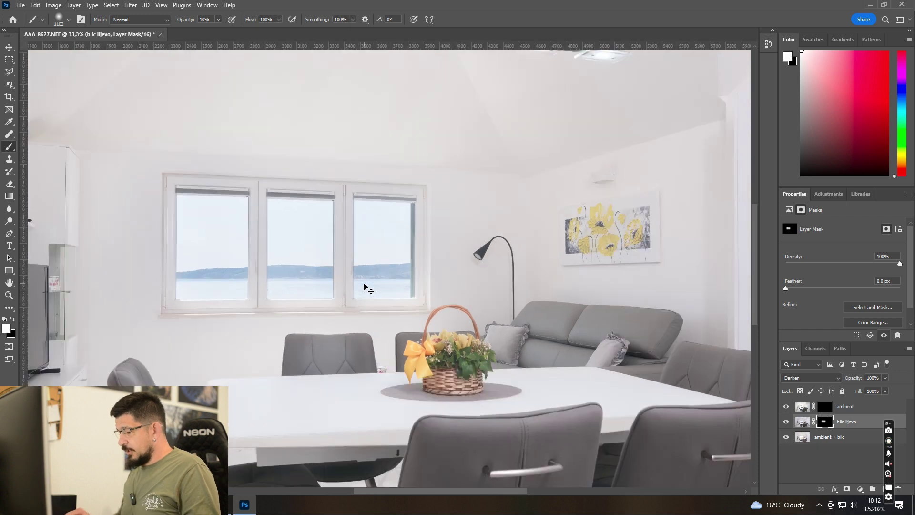
left_click(786, 423)
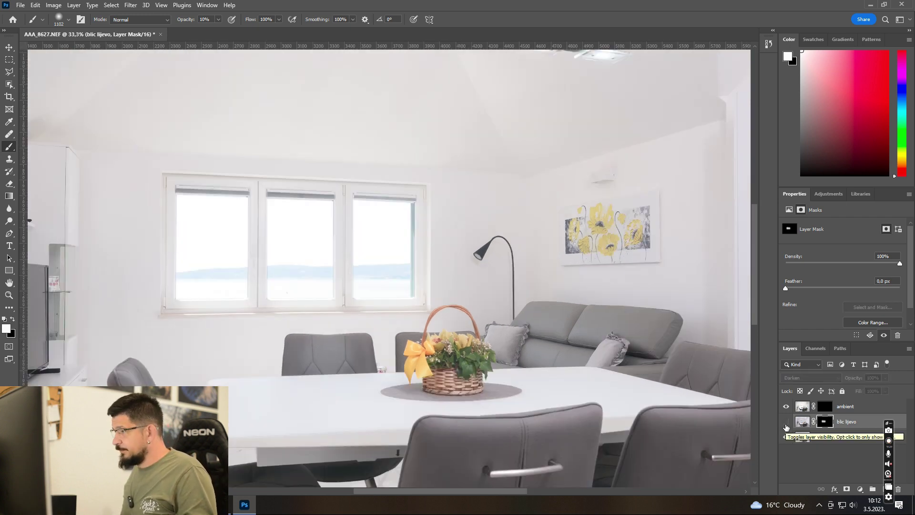
left_click(786, 423)
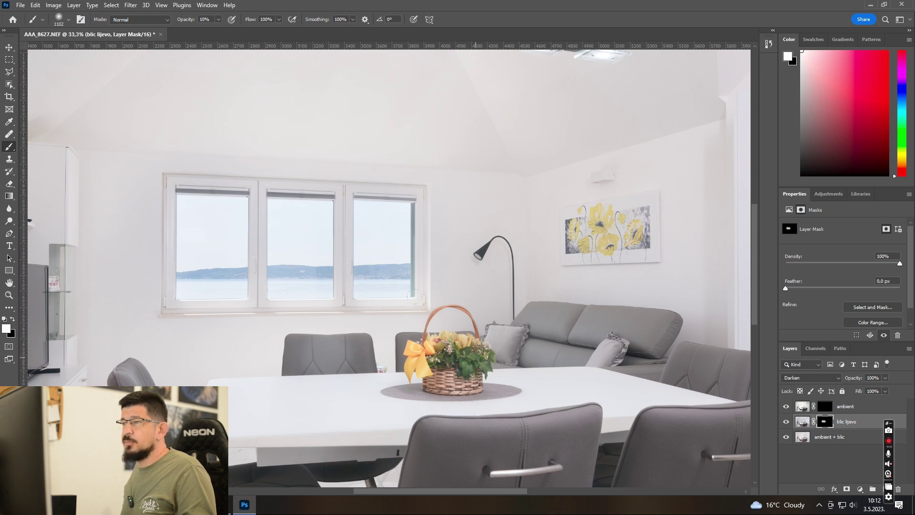
key("ctrl+minus")
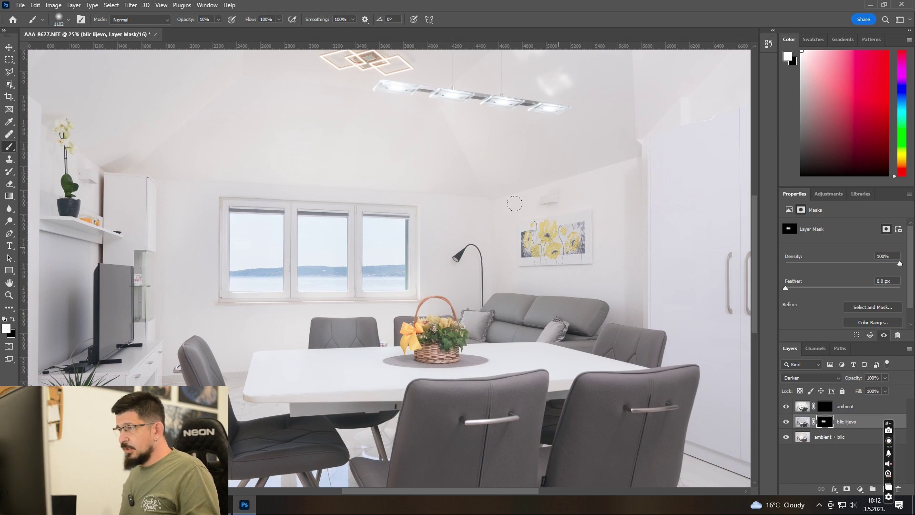
key("ctrl+minus")
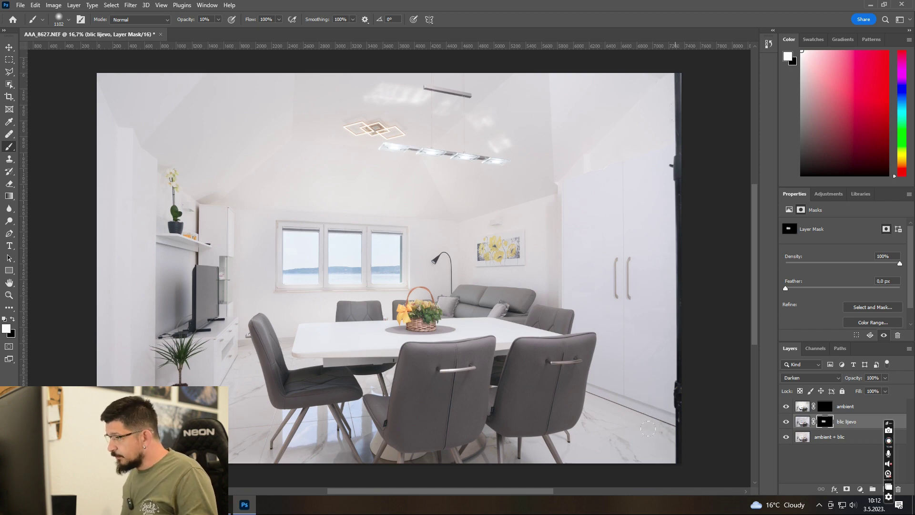
- Duplicate the blic lijevo layer together with its mask and set the copy's blend mode to Normal
right_click(851, 423)
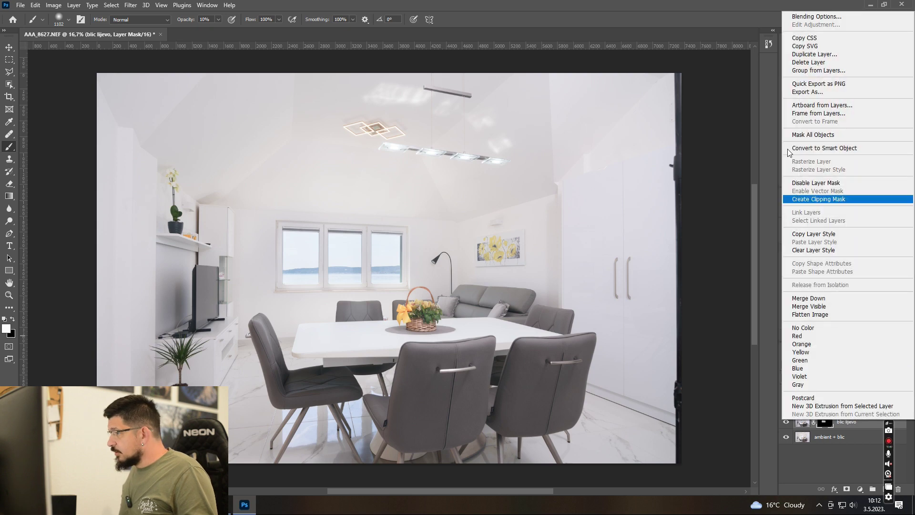
left_click(813, 54)
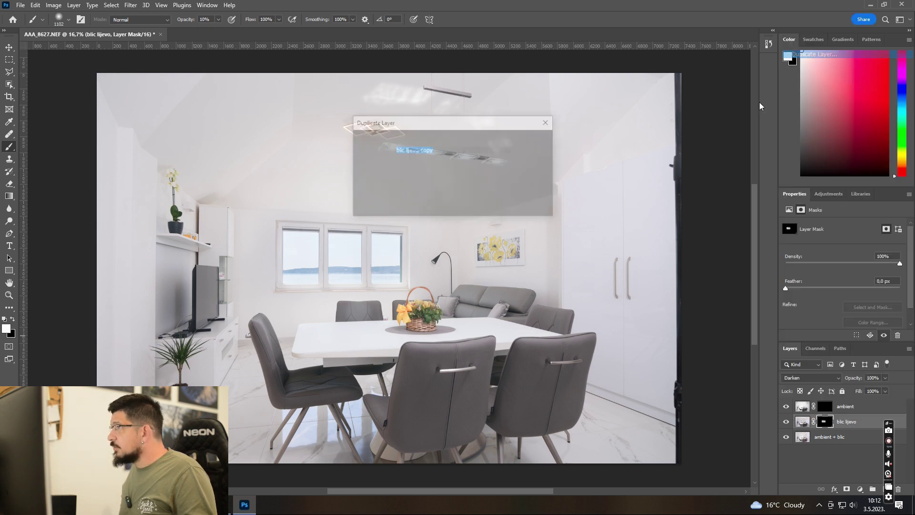
left_click(541, 142)
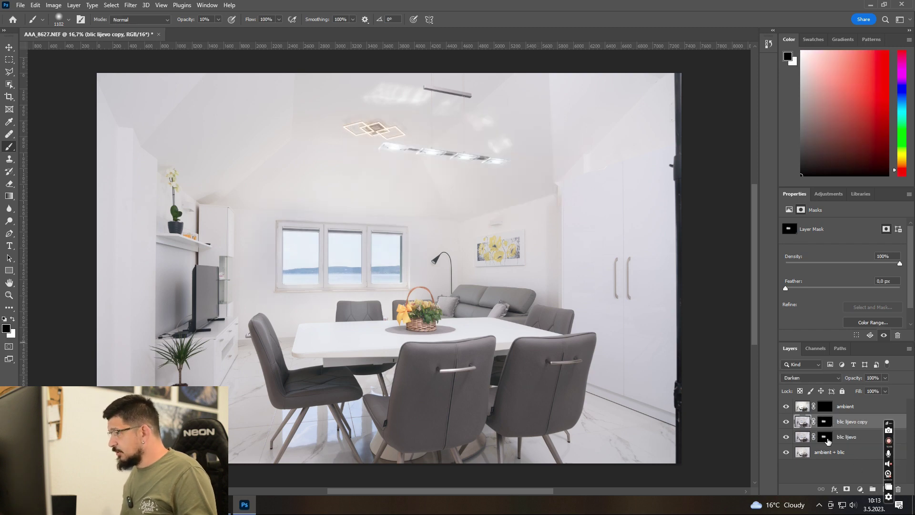
left_click(827, 439)
key("x")
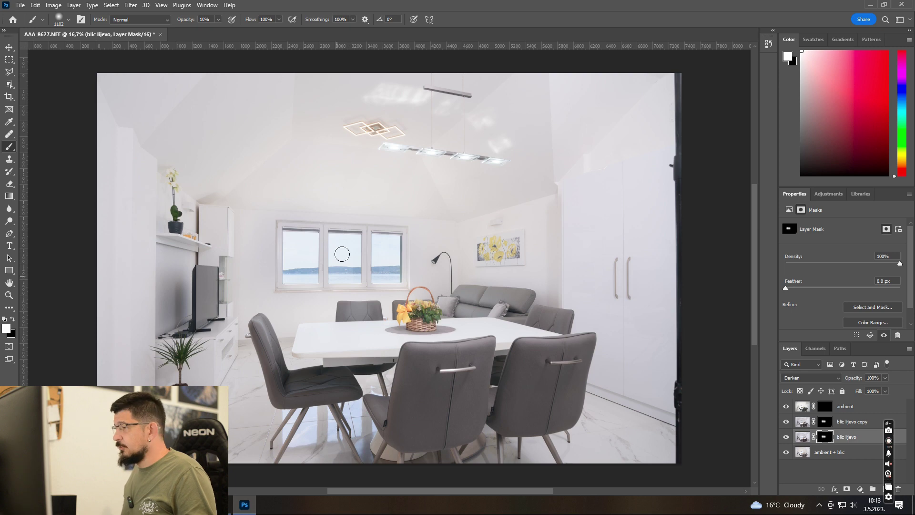
left_click(830, 424)
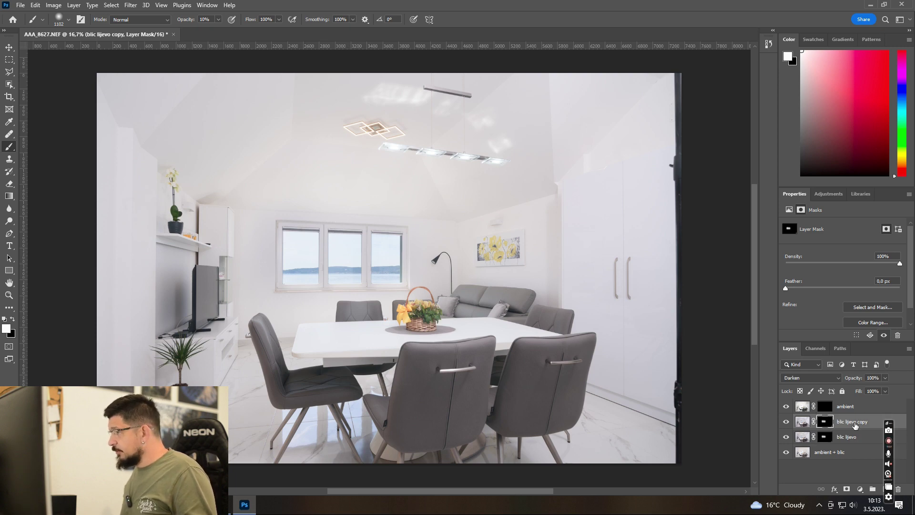
left_click(829, 378)
left_click(808, 266)
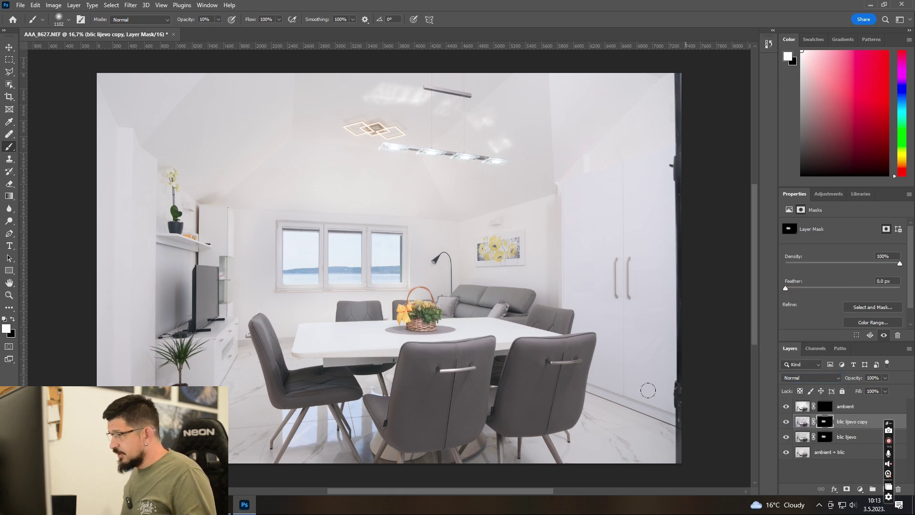
- Paint white at 10% opacity on the blic lijevo copy mask along the photo's right edge beside the wardrobe to fade the dark strip
left_click_drag(649, 391, 652, 429)
mouse_move(646, 398)
left_mouse_down()
mouse_move(651, 369)
mouse_move(656, 407)
left_mouse_up()
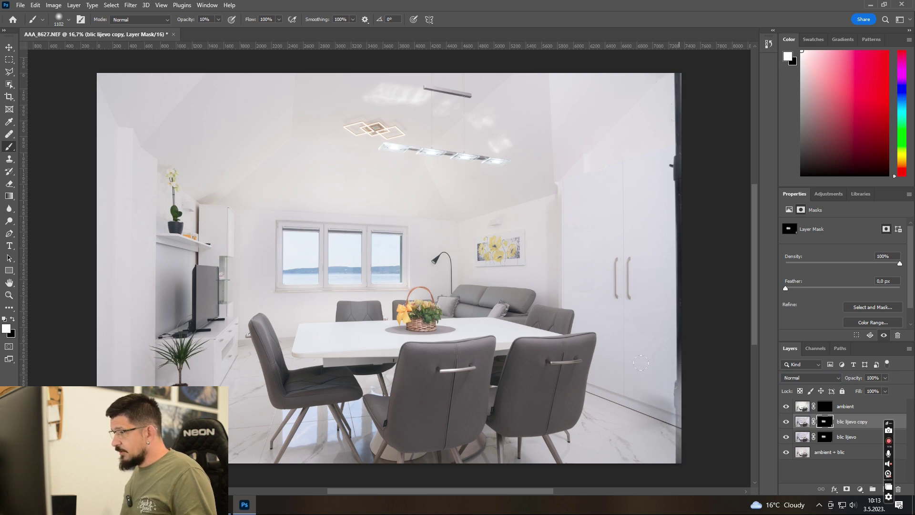
left_click_drag(658, 353, 639, 282)
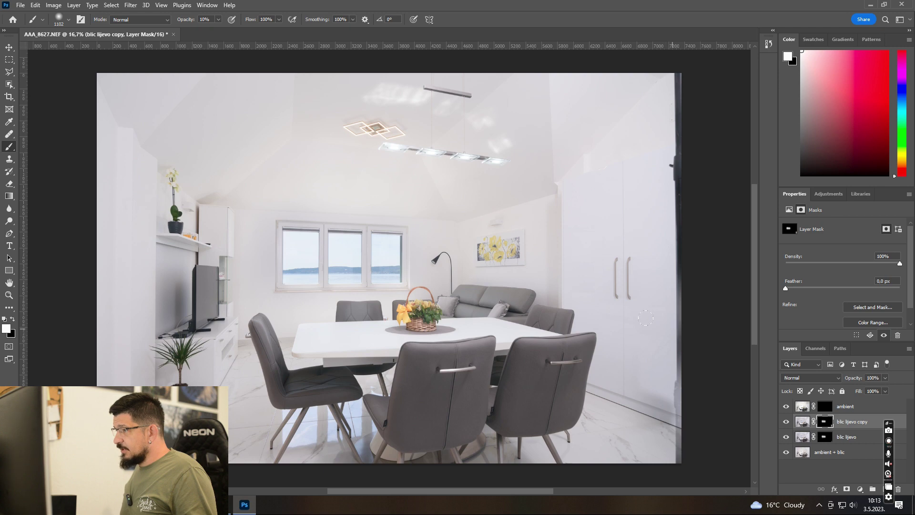
mouse_move(645, 318)
left_mouse_down()
mouse_move(646, 196)
mouse_move(635, 97)
mouse_move(643, 118)
left_mouse_up()
mouse_move(642, 168)
left_mouse_down()
mouse_move(639, 100)
mouse_move(650, 133)
mouse_move(642, 242)
mouse_move(653, 408)
mouse_move(645, 422)
mouse_move(631, 413)
mouse_move(645, 417)
left_mouse_up()
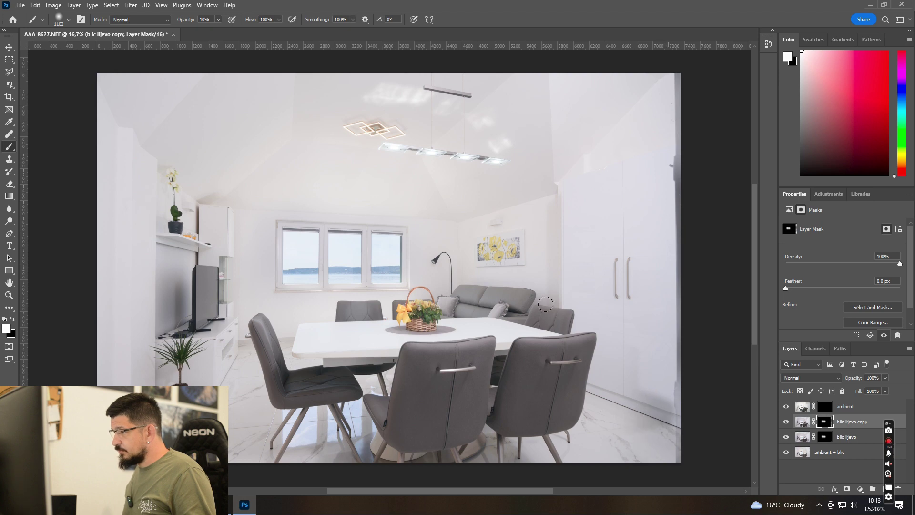
- Raise the brush opacity to 23% and paint over the wardrobe's right edge on the copy's mask to remove the remaining dark strip
left_click(218, 20)
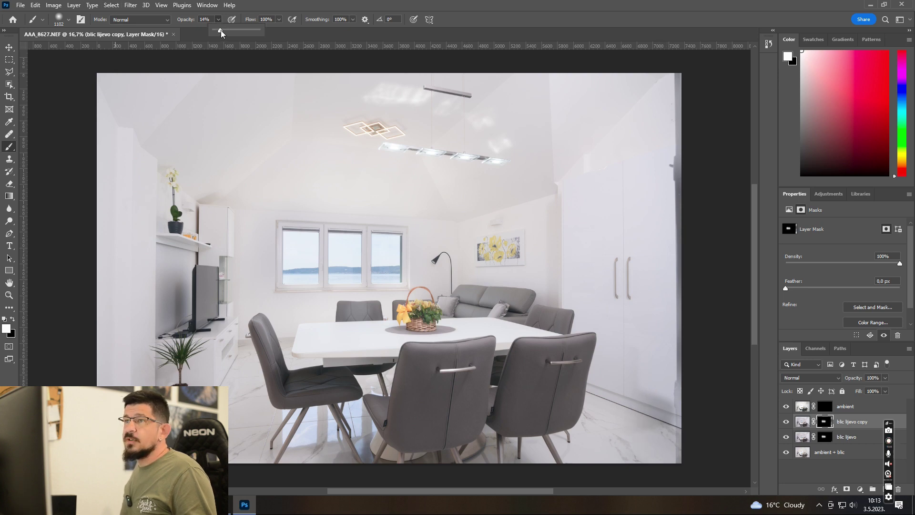
left_click(642, 412)
left_click_drag(642, 364, 645, 318)
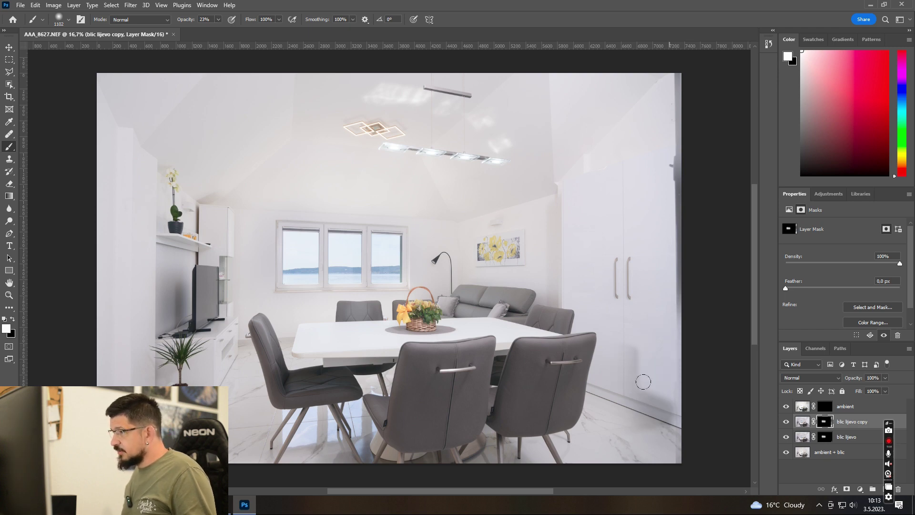
mouse_move(647, 276)
left_mouse_down()
mouse_move(646, 248)
mouse_move(645, 258)
left_mouse_up()
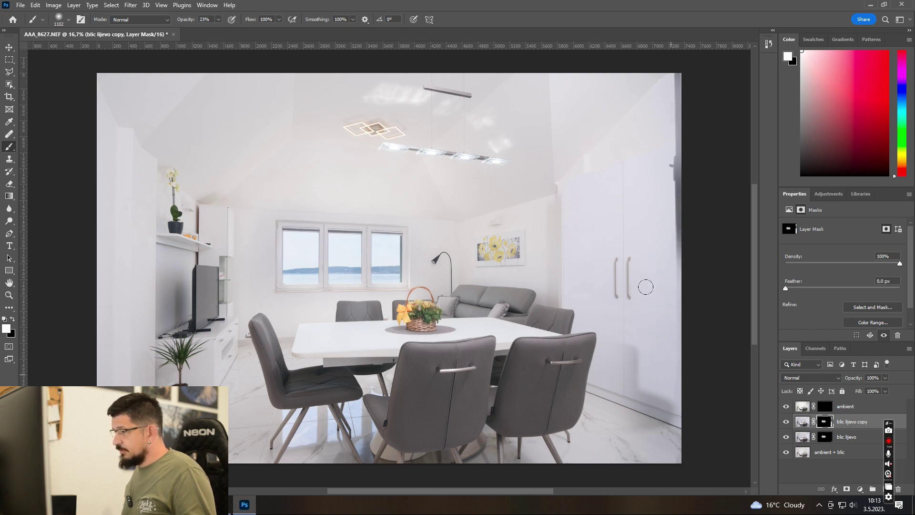
mouse_move(641, 197)
left_mouse_down()
mouse_move(650, 186)
mouse_move(648, 234)
mouse_move(641, 145)
mouse_move(638, 209)
left_mouse_up()
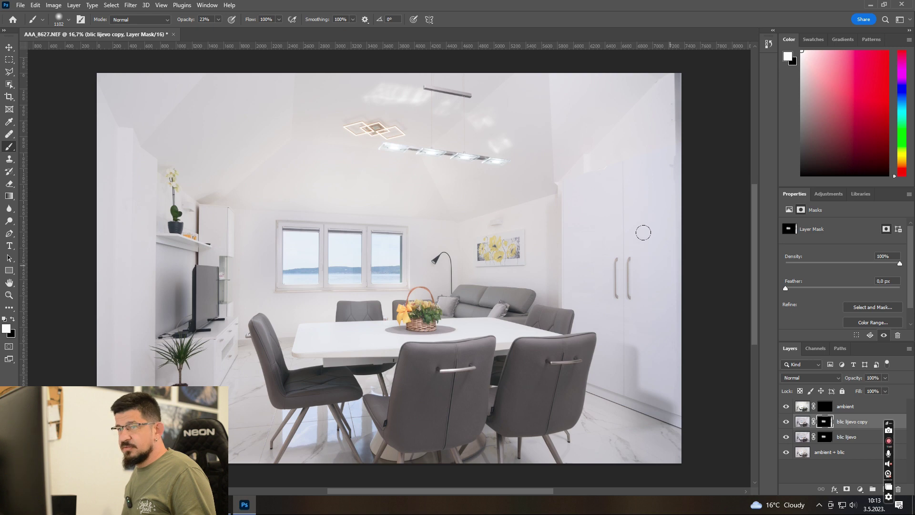
left_click_drag(644, 116, 646, 56)
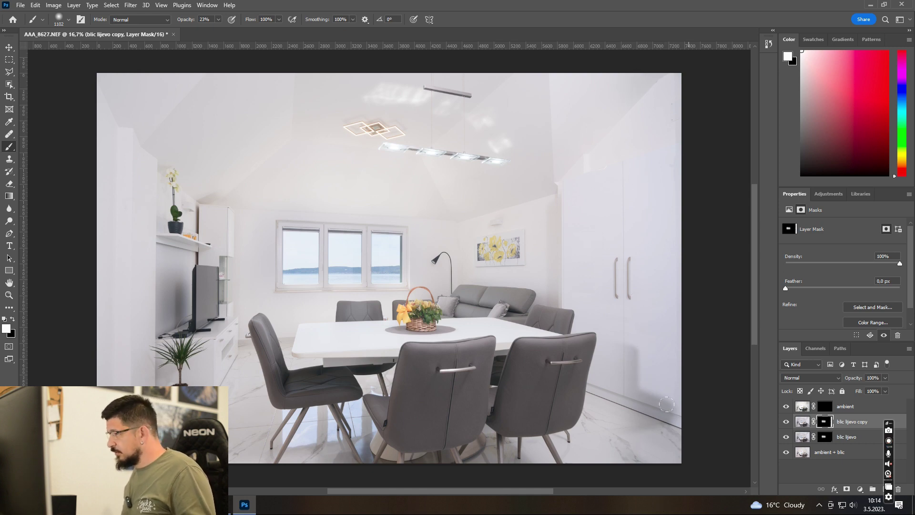
- Paint white at 12% brush opacity on the ambient layer's mask over the shadow on the wardrobe's lower part
left_click(828, 408)
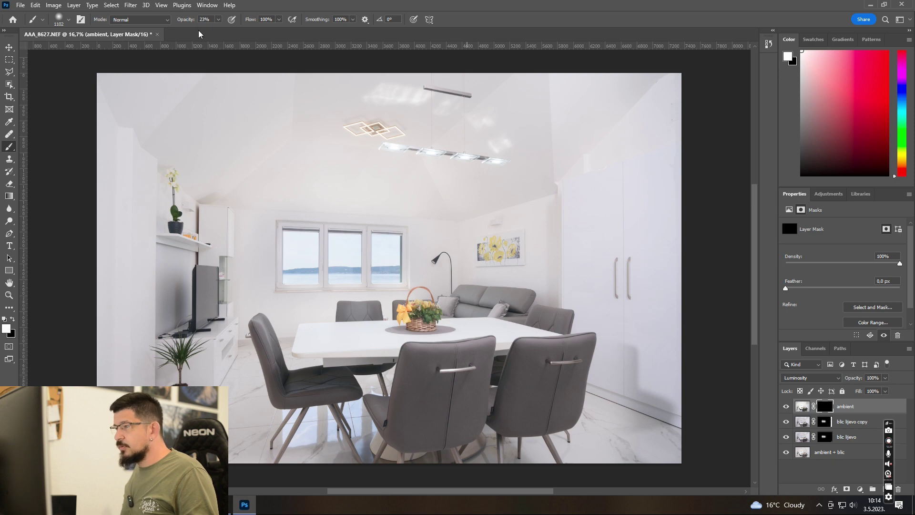
left_click_drag(221, 23, 214, 31)
left_click(590, 320)
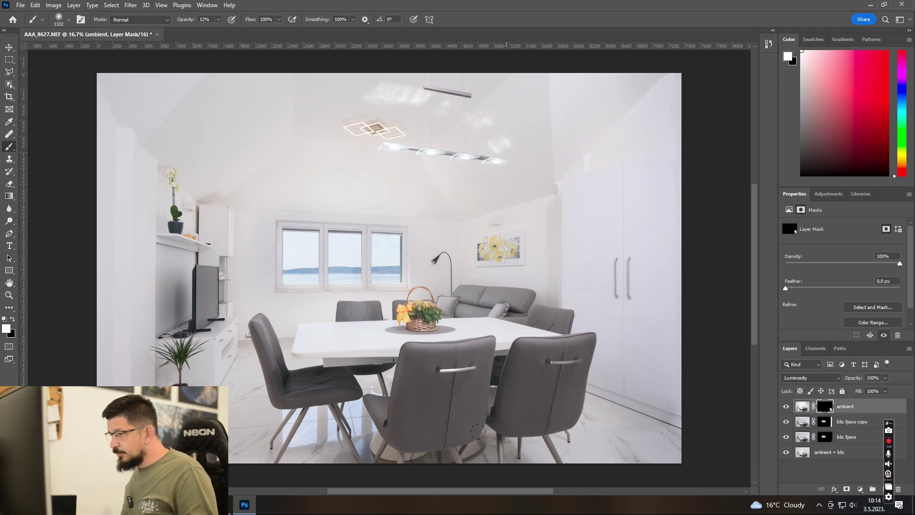
- Enlarge the soft brush to 2165 px and paint white on the ambient mask across the dining room to blend in ambient light
left_click(69, 20)
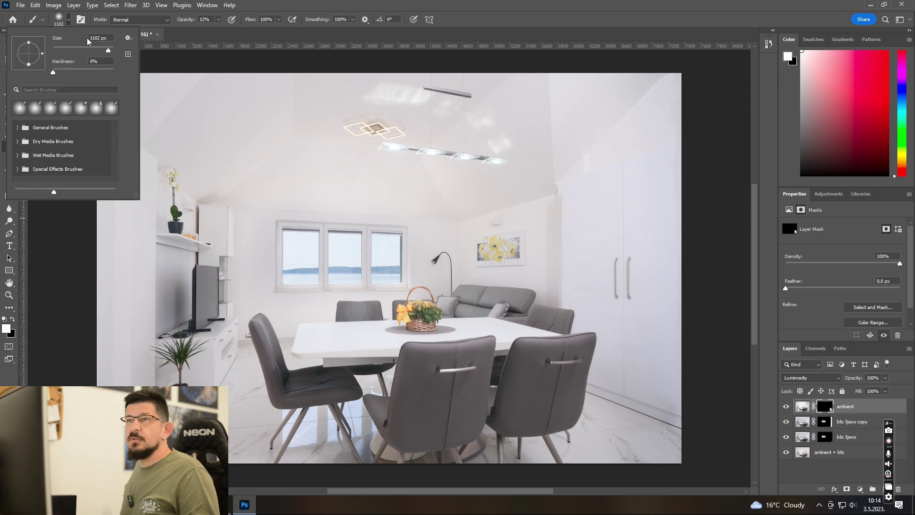
left_click_drag(106, 51, 112, 52)
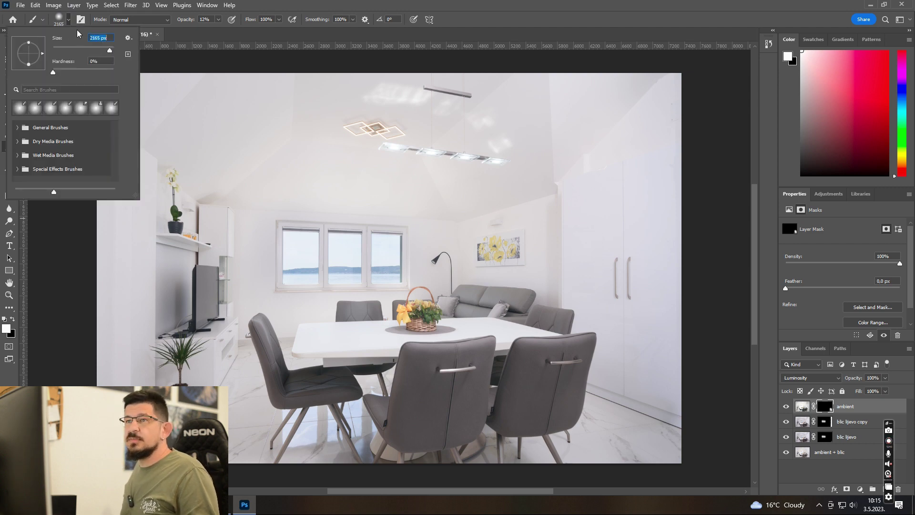
left_click(69, 20)
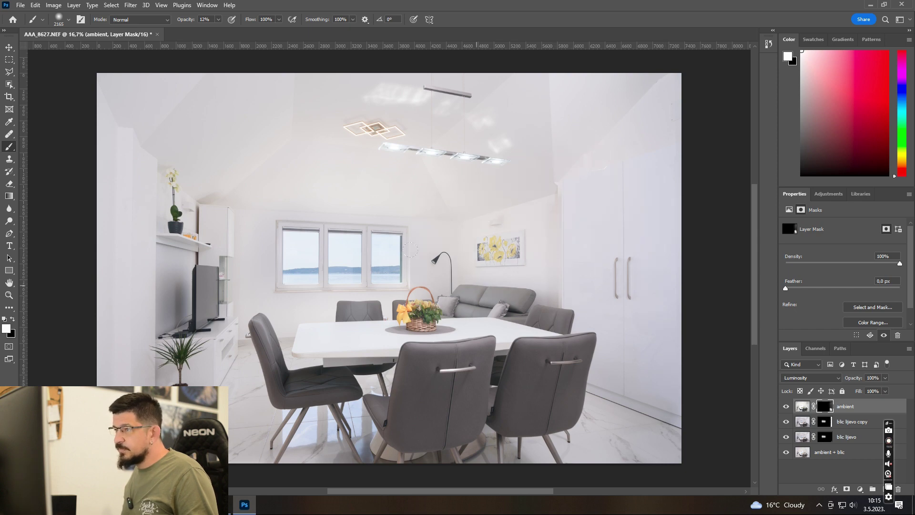
mouse_move(456, 328)
left_mouse_down()
mouse_move(406, 215)
mouse_move(333, 133)
mouse_move(124, 191)
mouse_move(67, 361)
left_mouse_up()
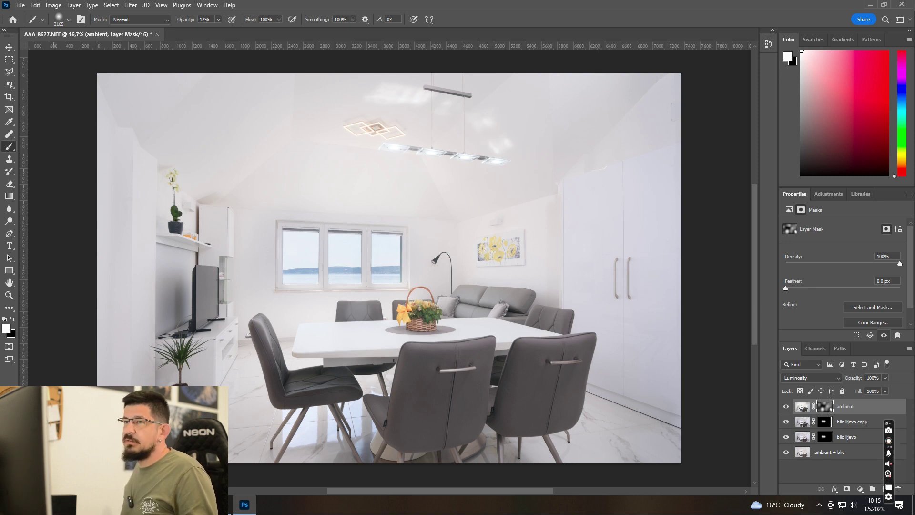
- Reduce the brush to 417 px and paint white on the ambient mask around the rear chairs and flower basket
left_click(69, 21)
left_click_drag(108, 48, 105, 49)
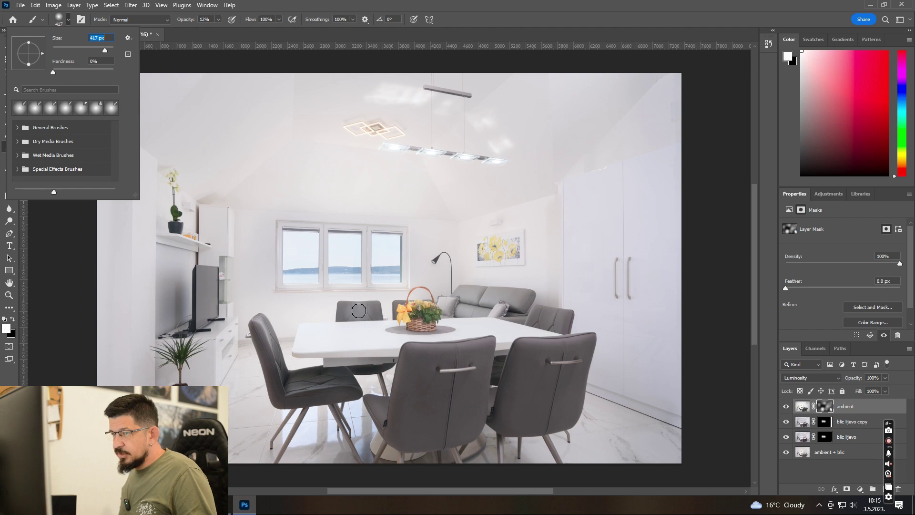
key("Return")
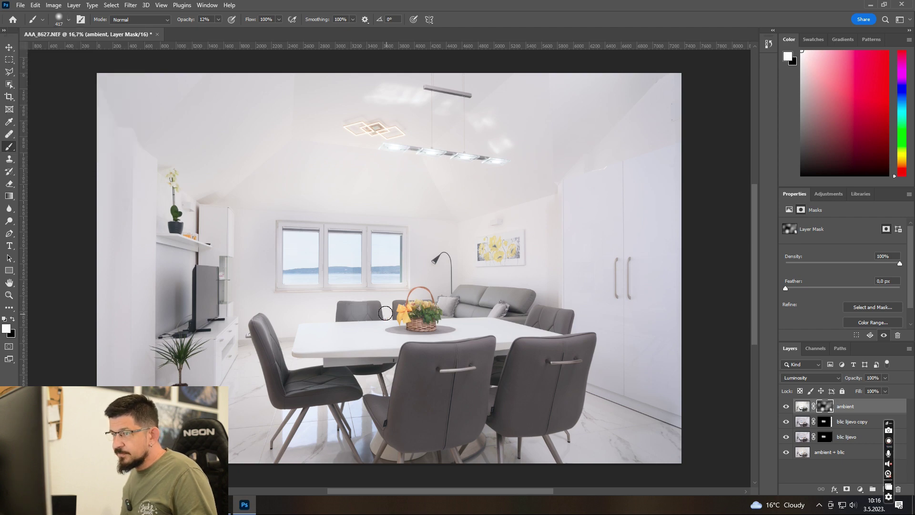
mouse_move(411, 305)
left_mouse_down()
mouse_move(438, 318)
mouse_move(427, 309)
mouse_move(406, 321)
mouse_move(413, 296)
left_mouse_up()
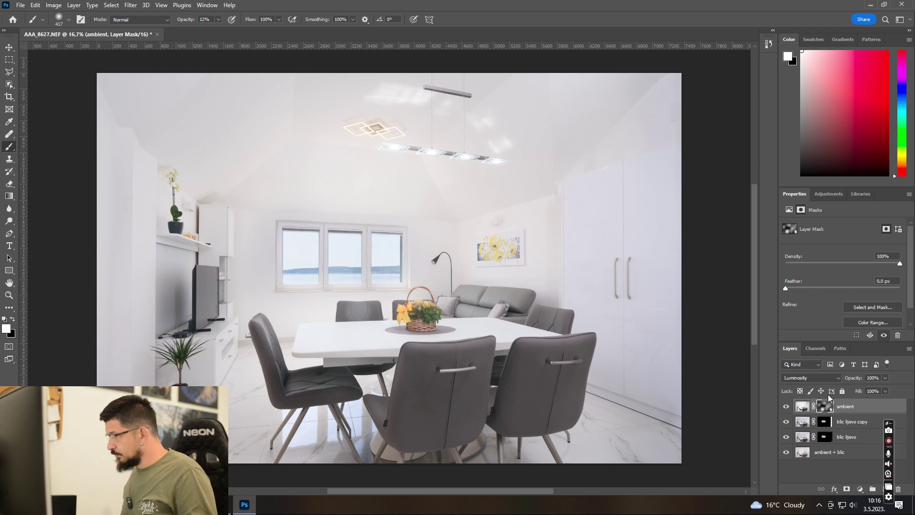
- Compare the blend with the base exposure by hiding the ambient, blic lijevo copy and blic lijevo layers and showing them again
left_click(786, 407)
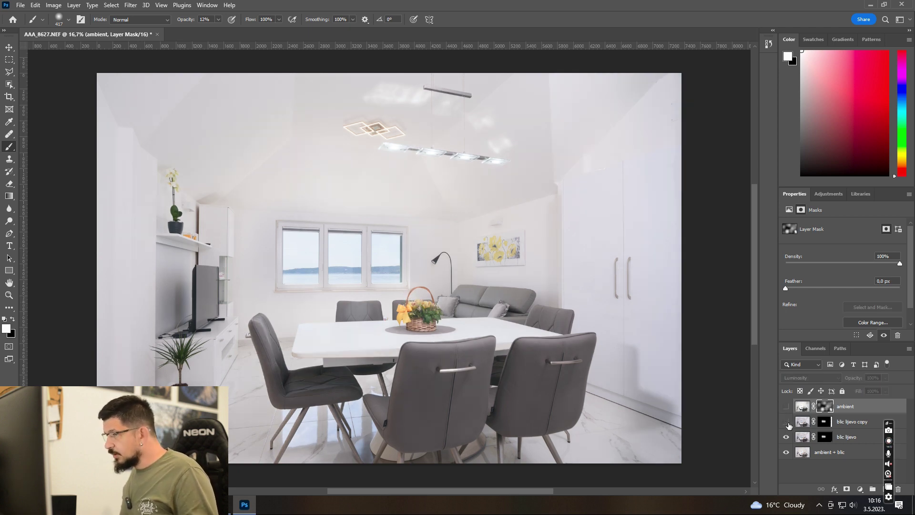
left_click(787, 422)
left_click(787, 438)
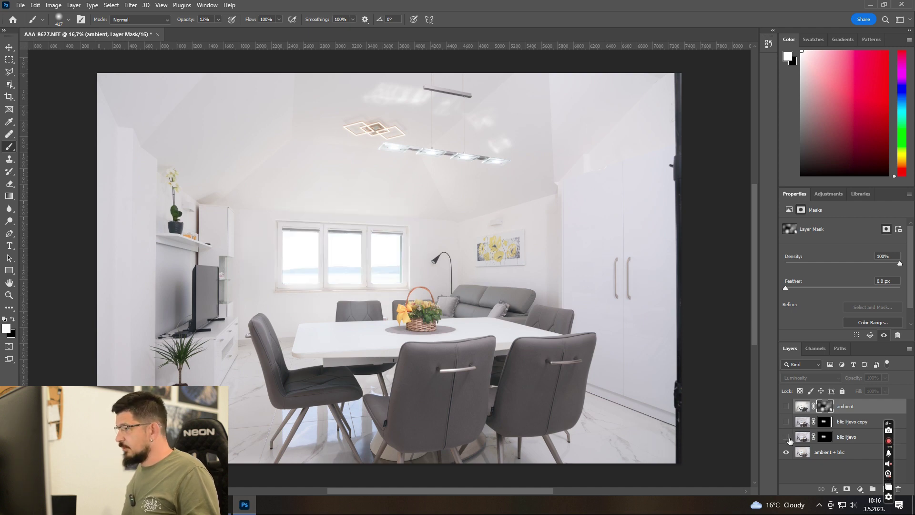
left_click(786, 438)
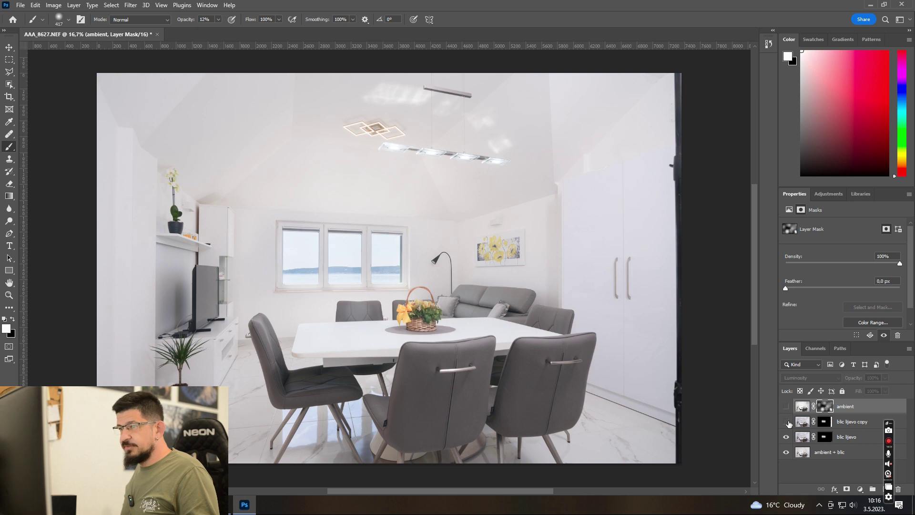
left_click(787, 422)
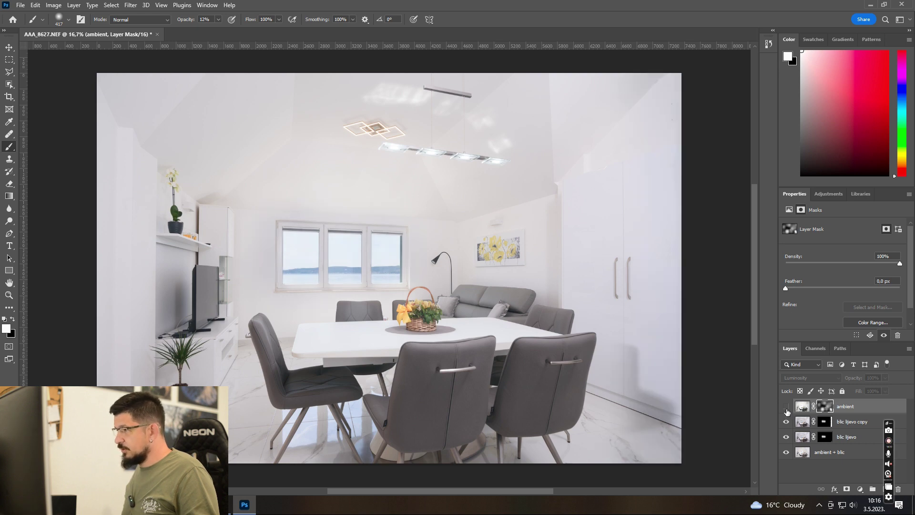
left_click(787, 407)
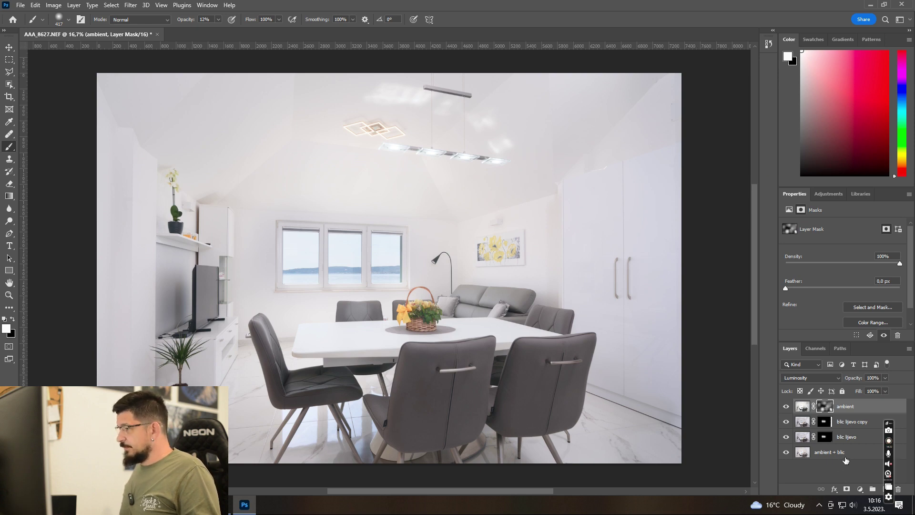
- Flatten all the layers into a single image and close the document with its changes saved
left_click(846, 458)
right_click(847, 459)
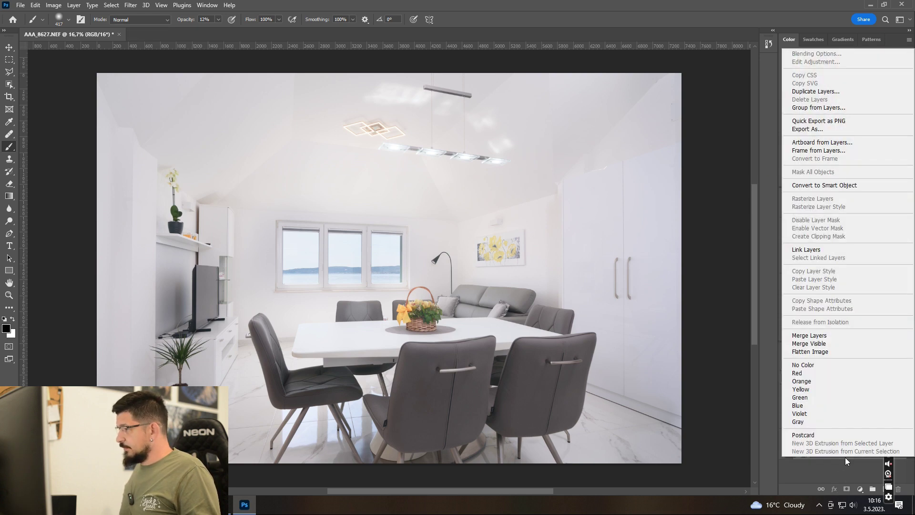
left_click(823, 353)
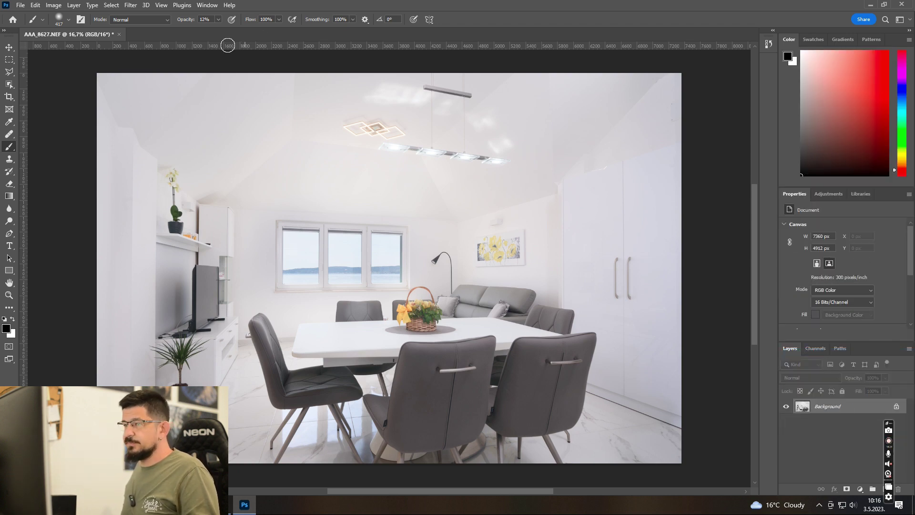
left_click(118, 36)
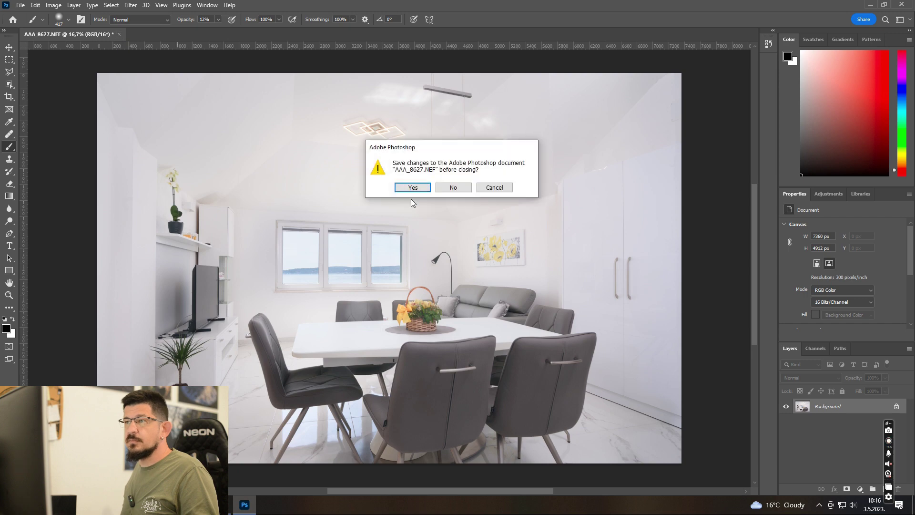
left_click(412, 188)
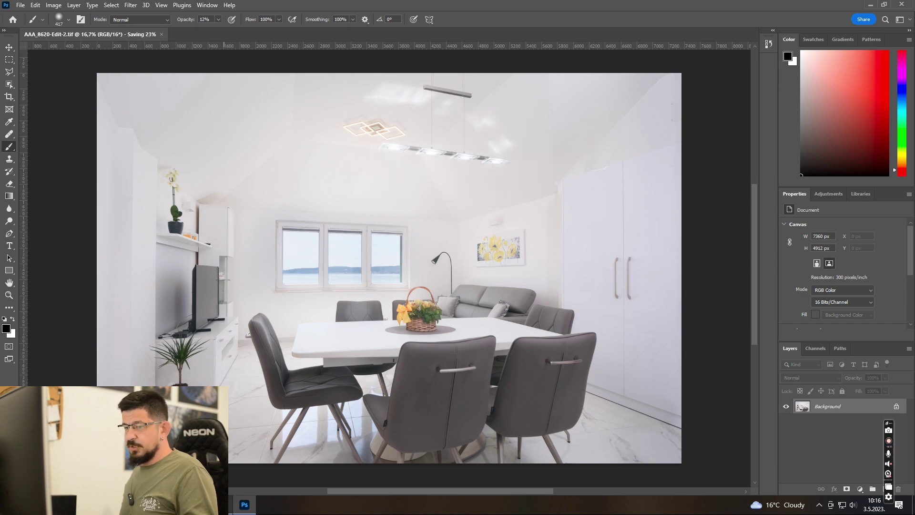
- Switch to Lightroom Classic and give the blended photo AAA_8620-Edit-2.tif a five-star rating
mouse_move(247, 504)
left_click(248, 462)
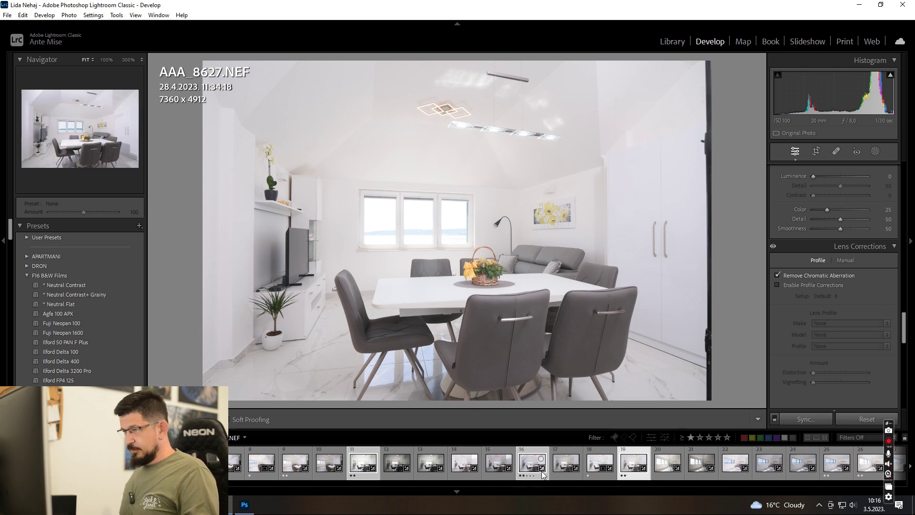
left_click(598, 470)
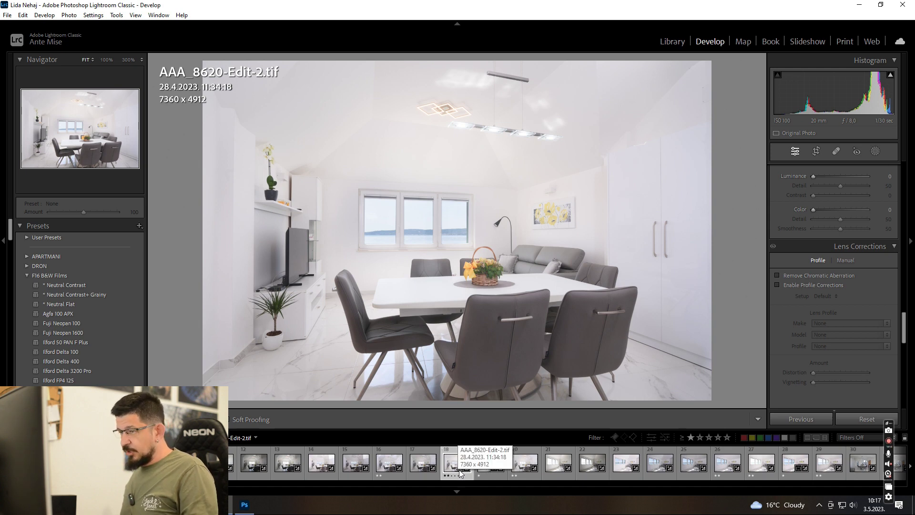
key("5")
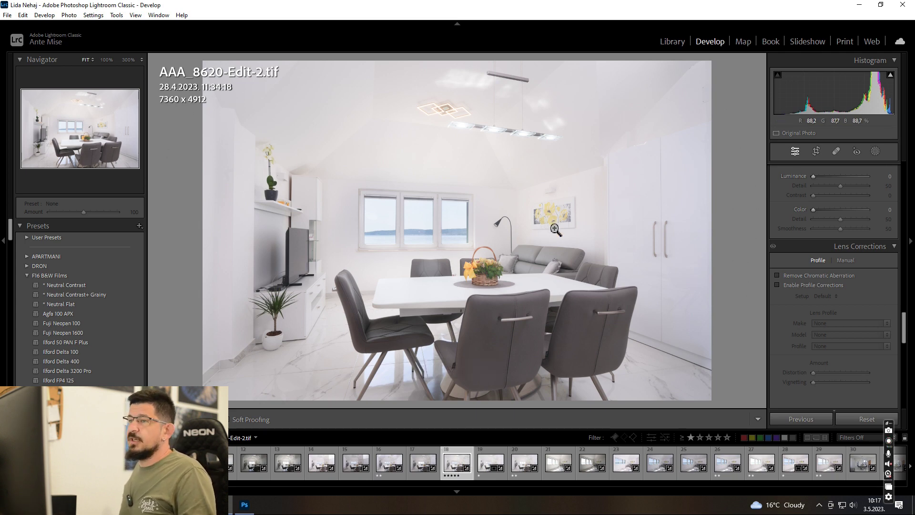
- Check the room's vertical lines against the grid overlay of the Vertical transform adjustment
scroll(853, 286, "down", 10)
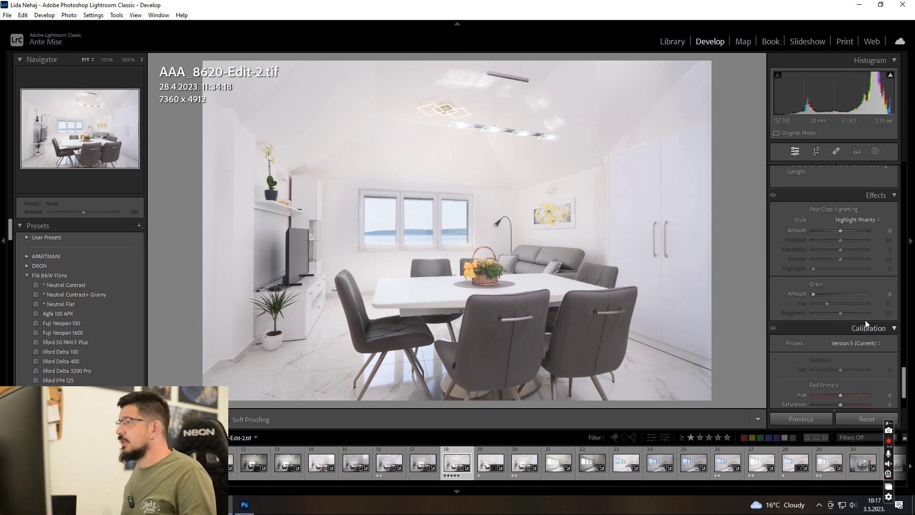
scroll(875, 310, "up", 8)
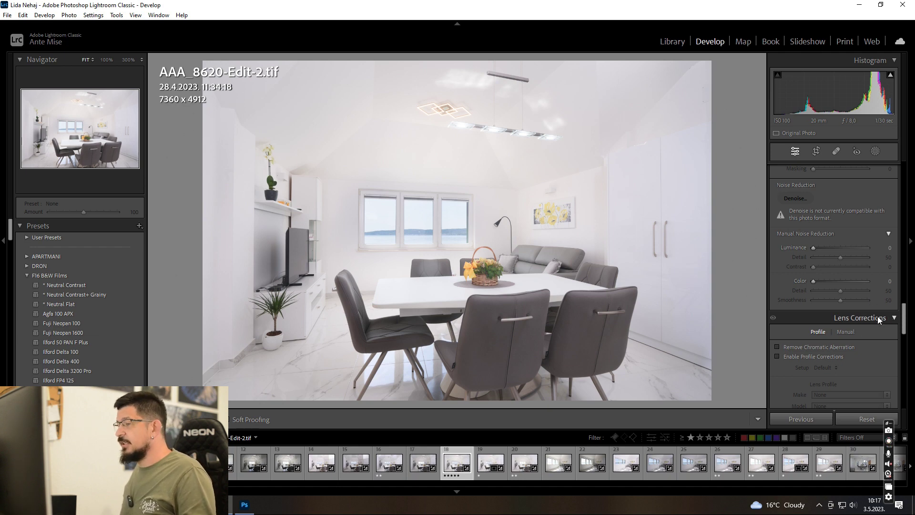
scroll(877, 316, "down", 3)
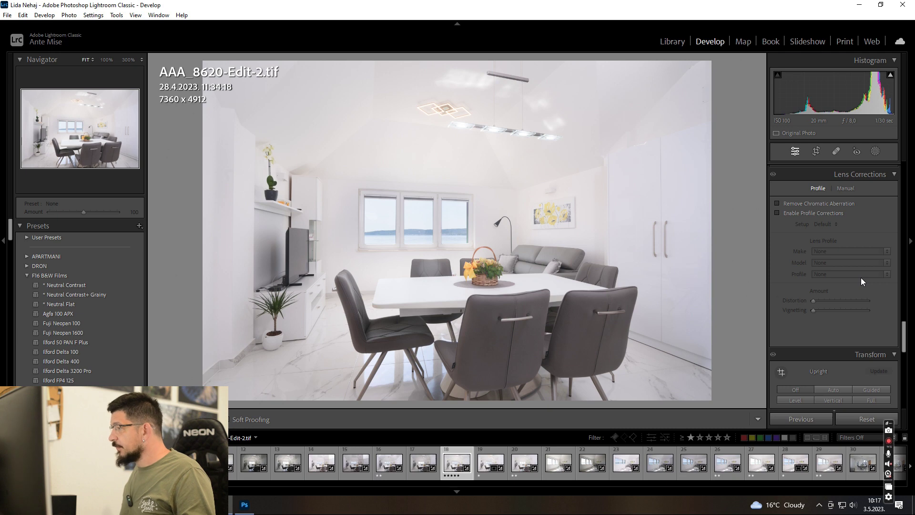
scroll(861, 277, "down", 3)
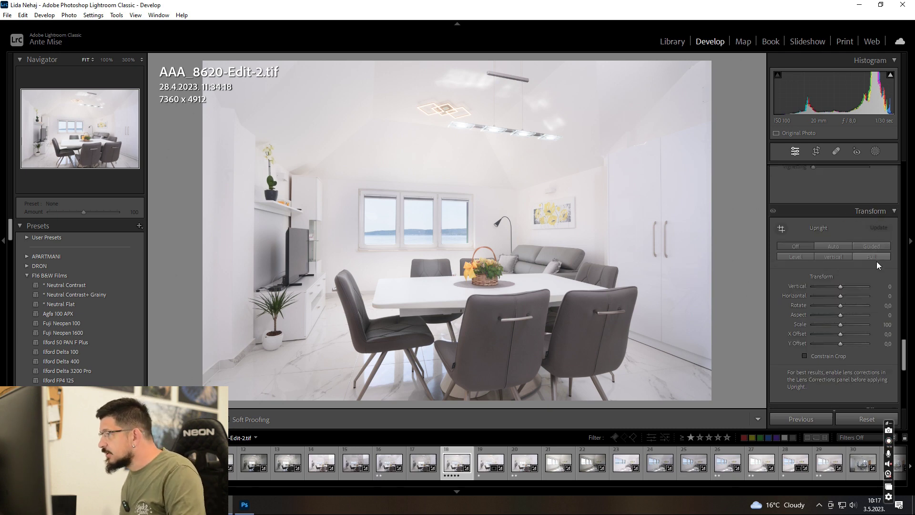
scroll(872, 267, "down", 2)
left_click(861, 217)
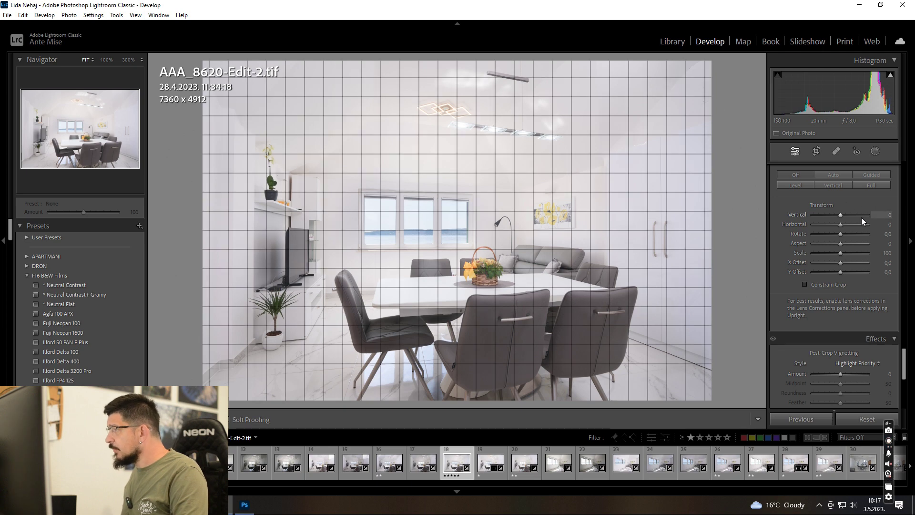
- Straighten the photo with the Crop tool by rotating it to an angle of -0.42
left_click(820, 152)
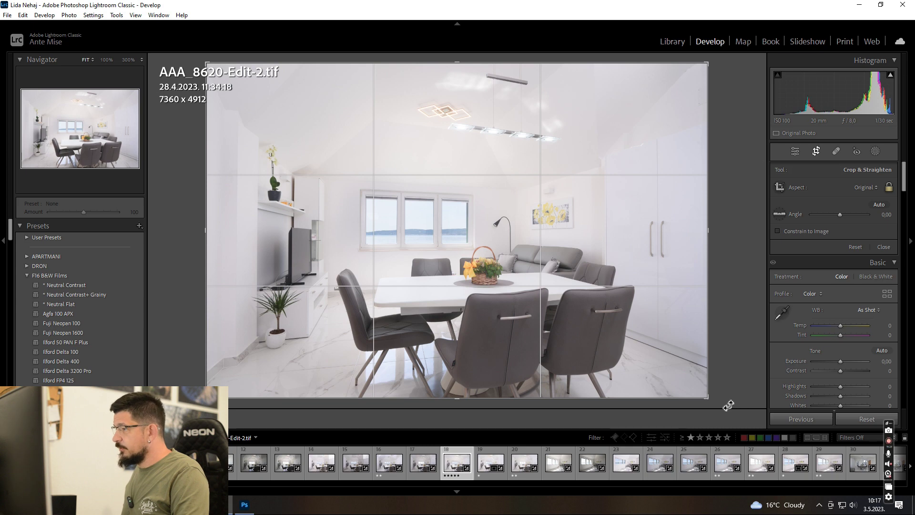
left_click_drag(725, 405, 730, 404)
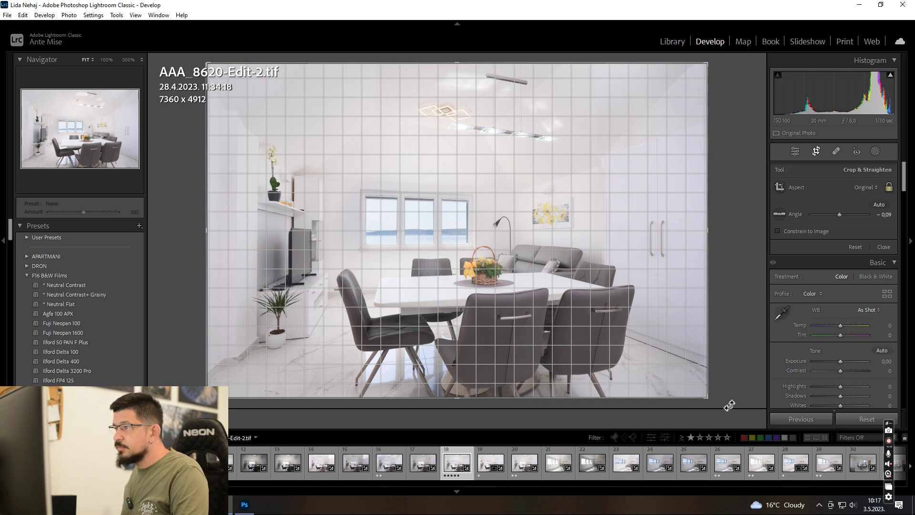
left_click_drag(730, 405, 730, 404)
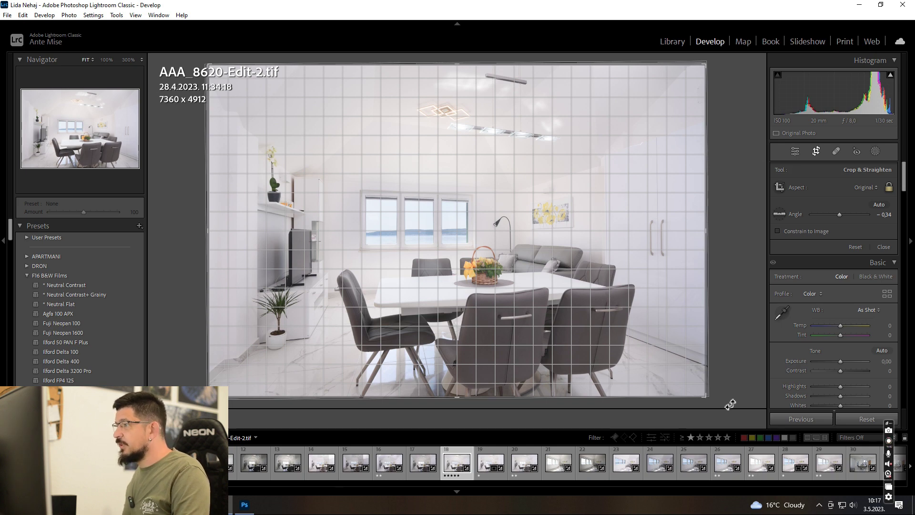
left_click_drag(730, 404, 731, 404)
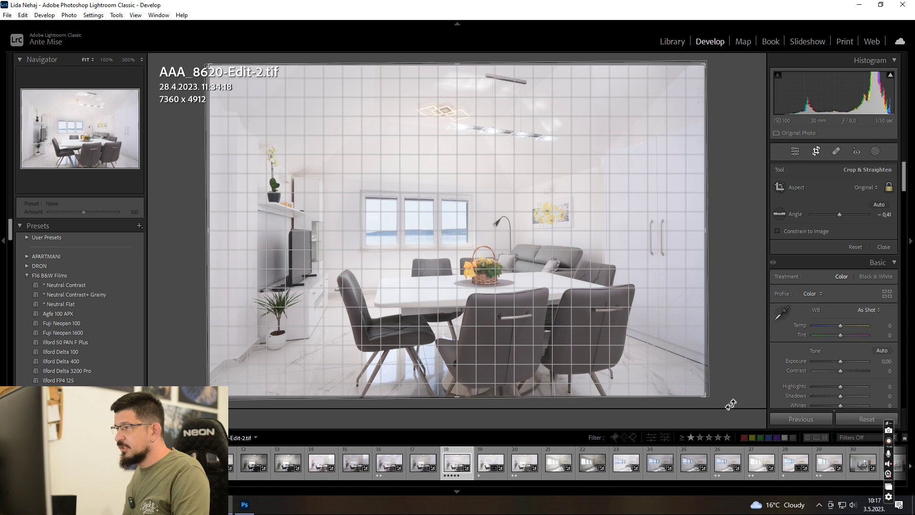
left_click_drag(730, 404, 731, 404)
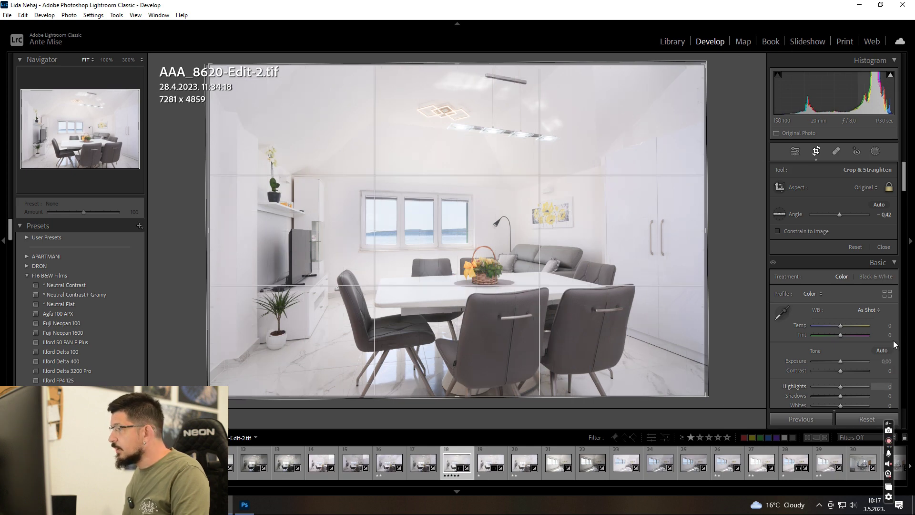
- Set the photo's Vertical transform value to -1 to correct the perspective
scroll(906, 327, "down", 5)
scroll(904, 323, "down", 15)
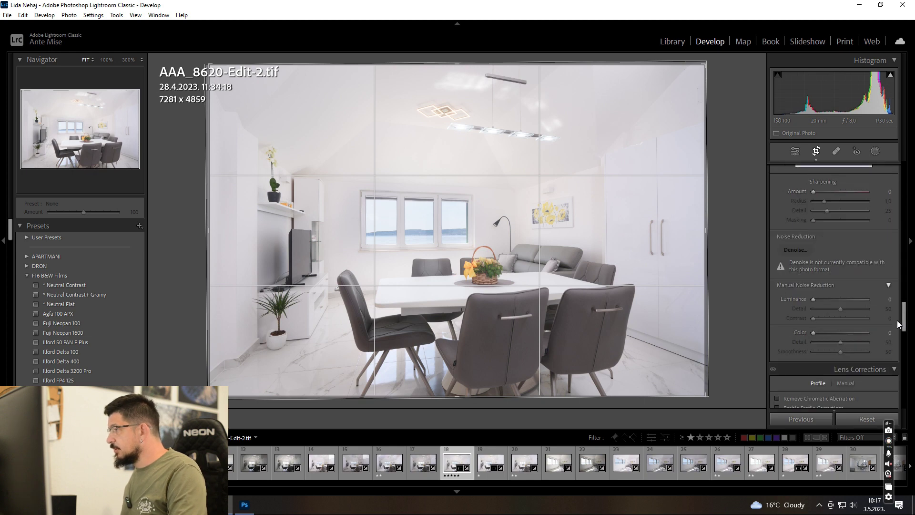
scroll(867, 317, "down", 4)
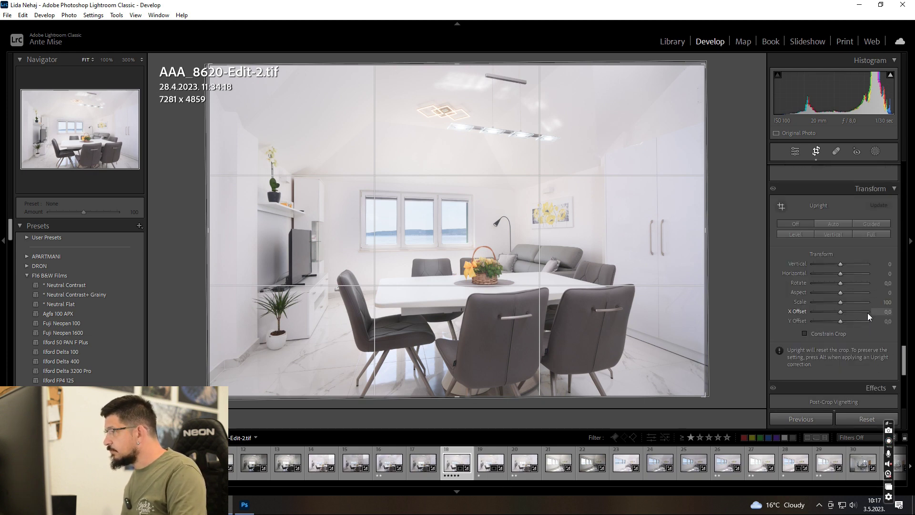
left_click(886, 265)
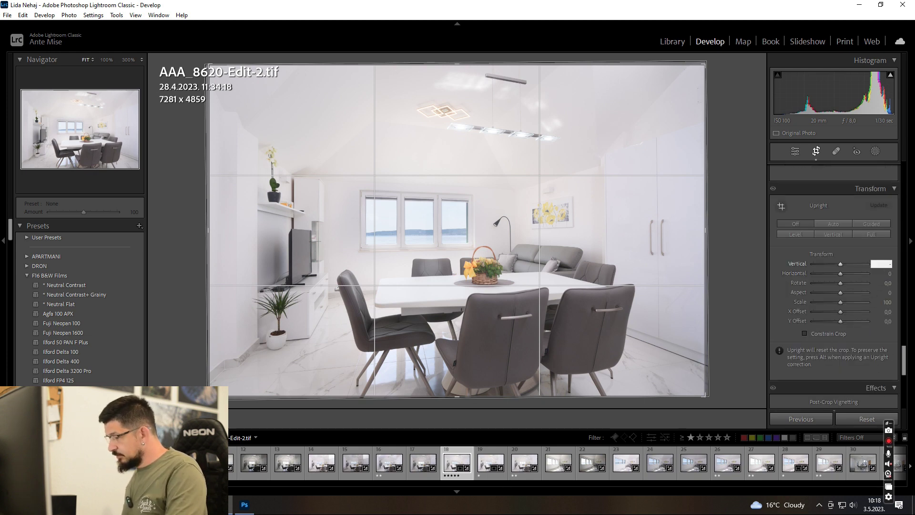
type("-1")
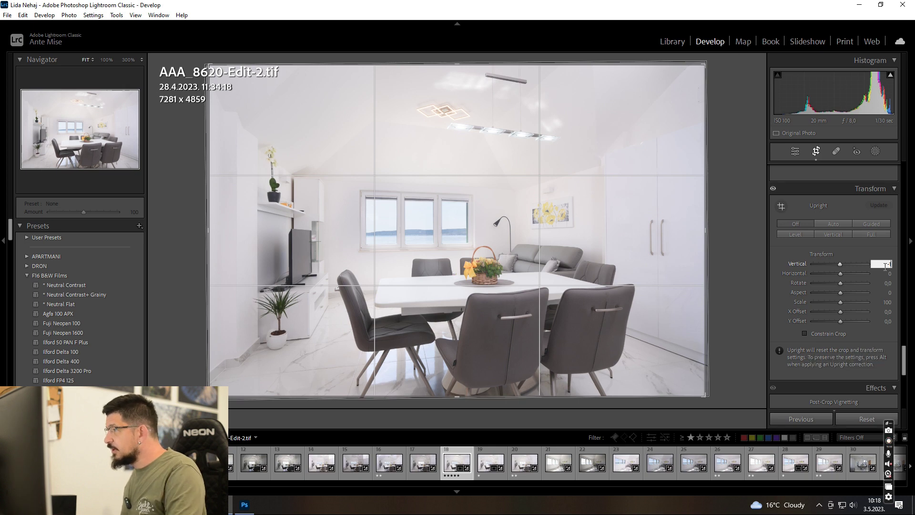
- Commit the Vertical transform value of -1 and close the Crop tool to finish straightening the photo
key("Return")
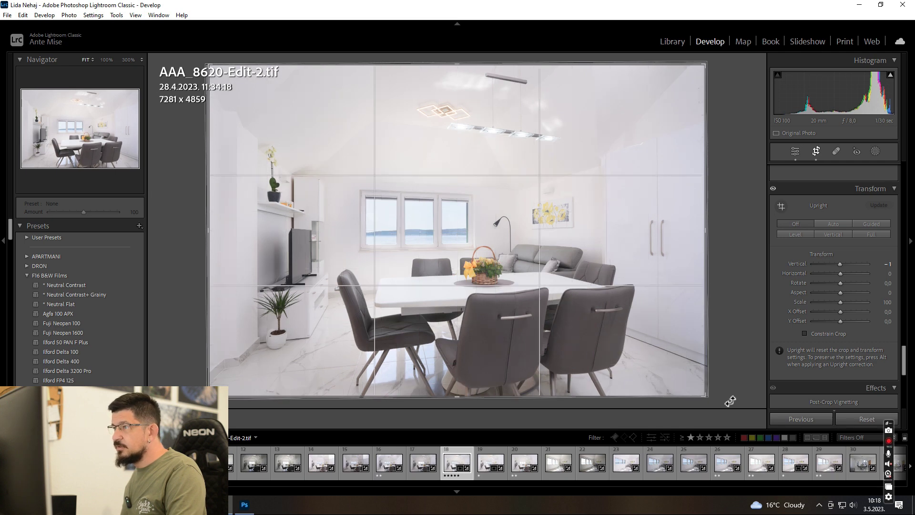
left_click(817, 151)
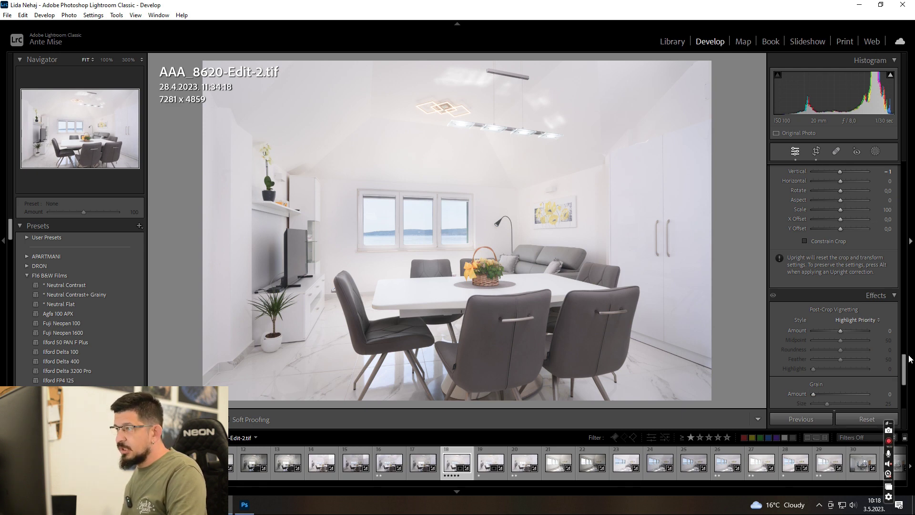
- Set the photo's Contrast to +20 in the Basic tone adjustments
left_click_drag(903, 370, 889, 160)
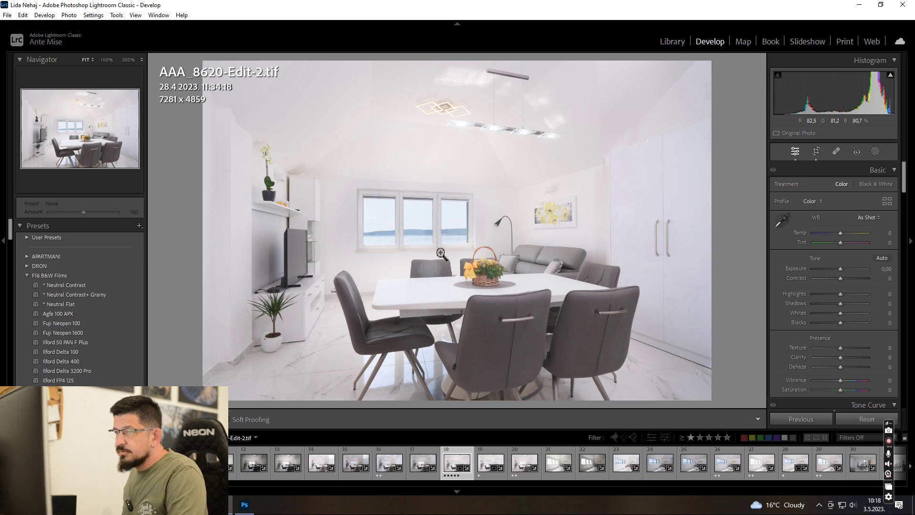
left_click(889, 279)
type("20")
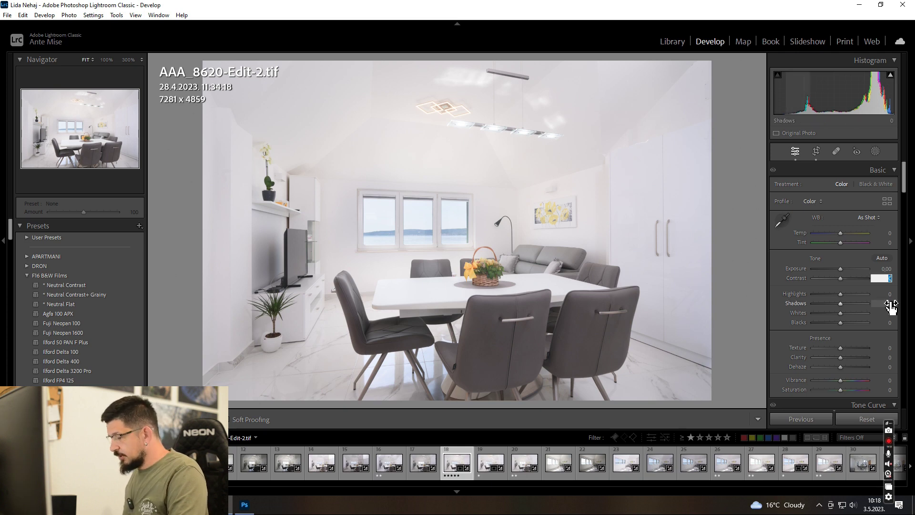
key("Return")
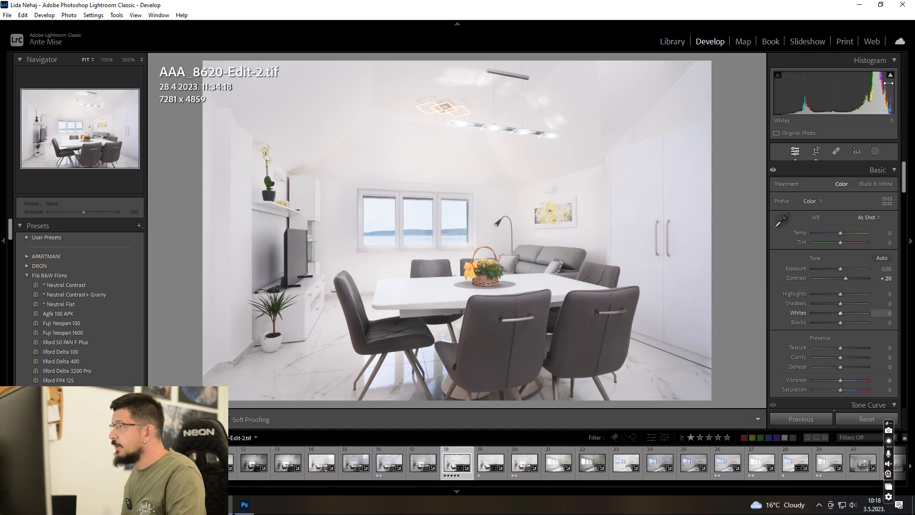
- Set the photo's Texture to +15 and Clarity to +10 in the Presence adjustments
left_click(882, 347)
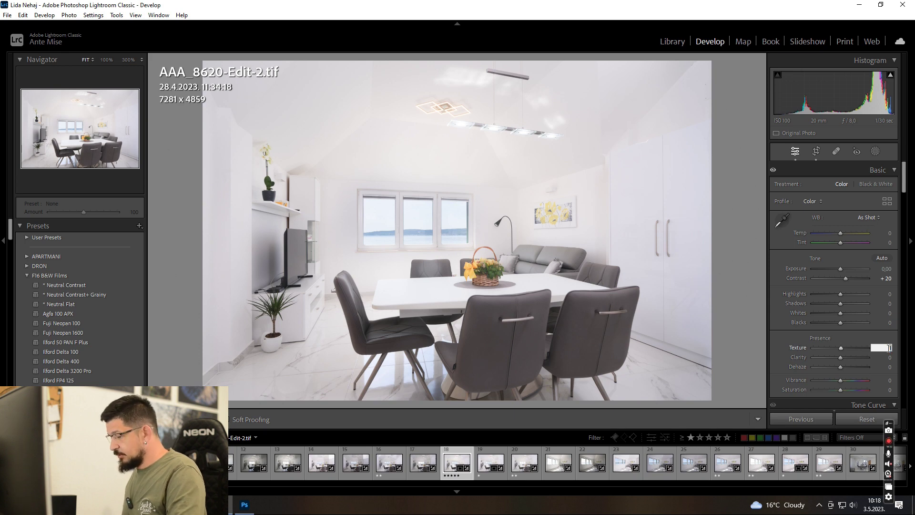
type("15")
key("Return")
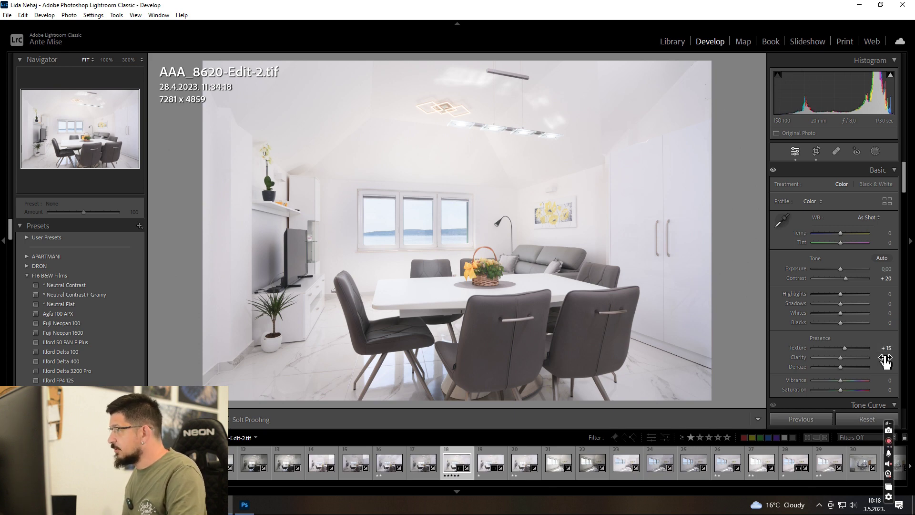
left_click(886, 358)
type("10")
key("Return")
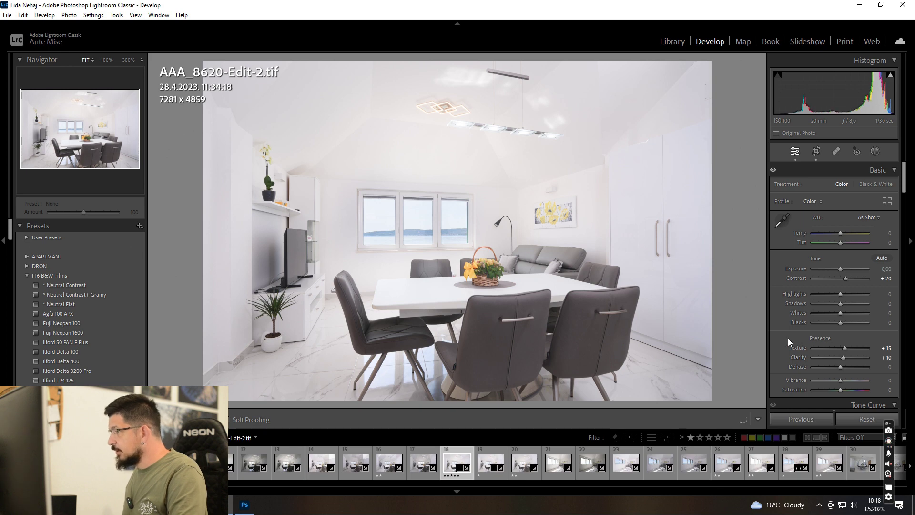